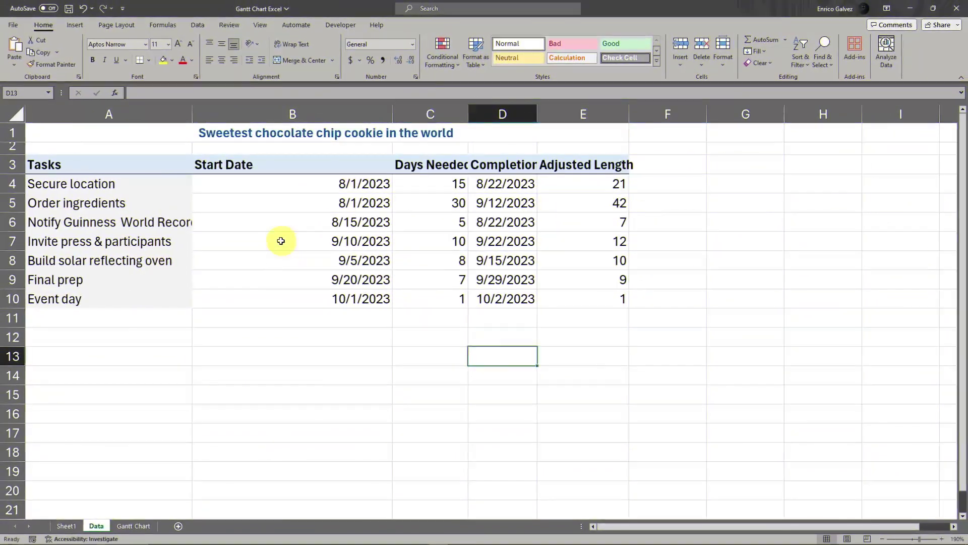
Widen columns C and D until the 'Days Needed' and 'Completion' headers fit, then deselect.
{"action": "left_click", "coordinate": [281, 241]}
{"action": "left_click_drag", "start_coordinate": [102, 132], "coordinate": [536, 296]}
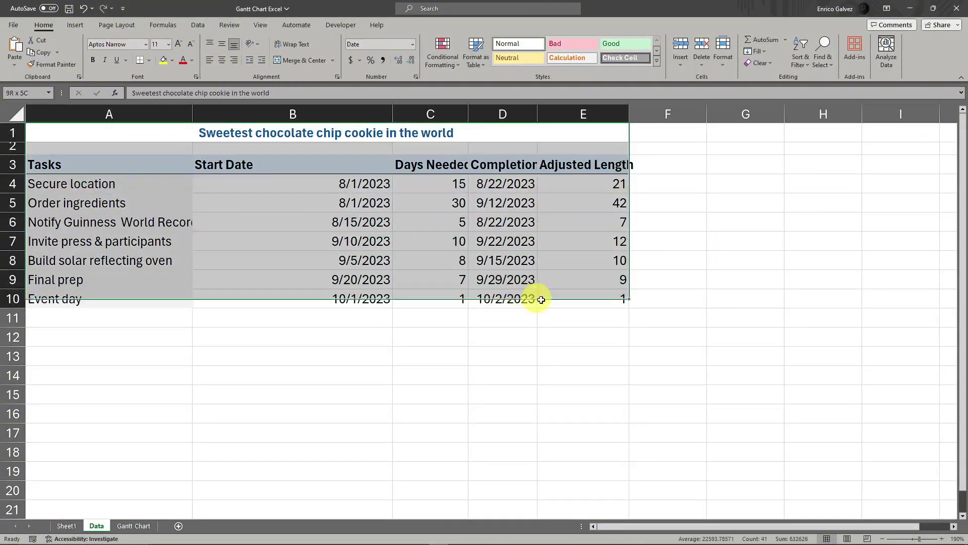
{"action": "left_click", "coordinate": [548, 378]}
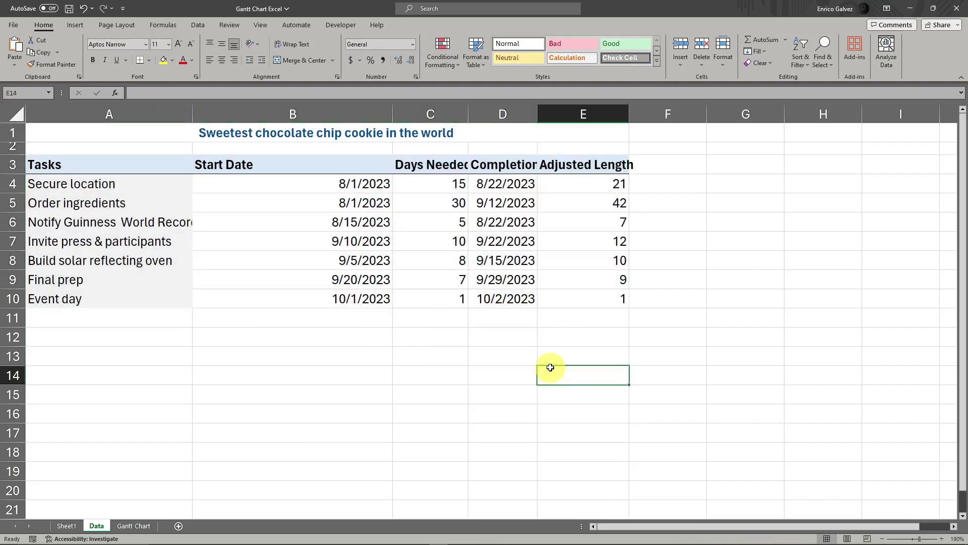
{"action": "left_click_drag", "start_coordinate": [467, 113], "coordinate": [536, 114]}
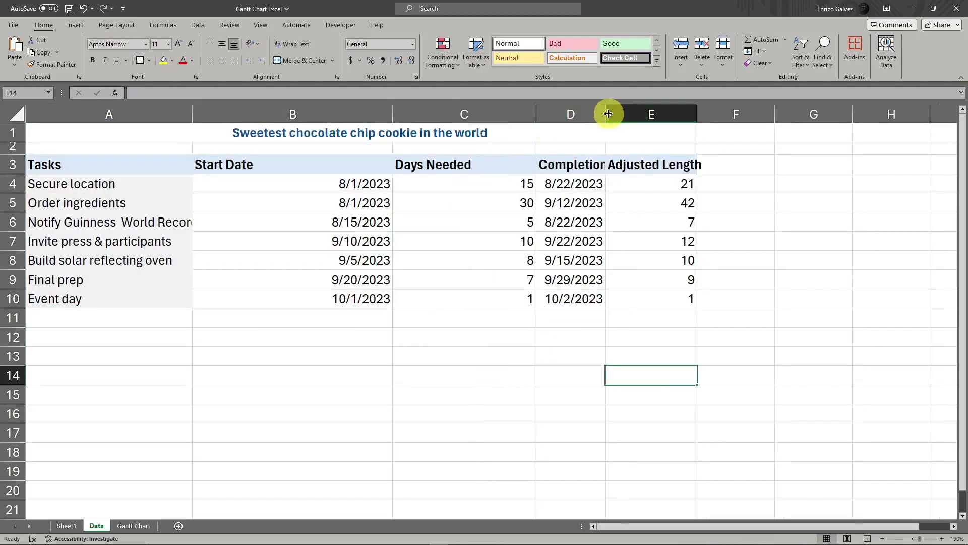
{"action": "left_click_drag", "start_coordinate": [608, 114], "coordinate": [652, 113]}
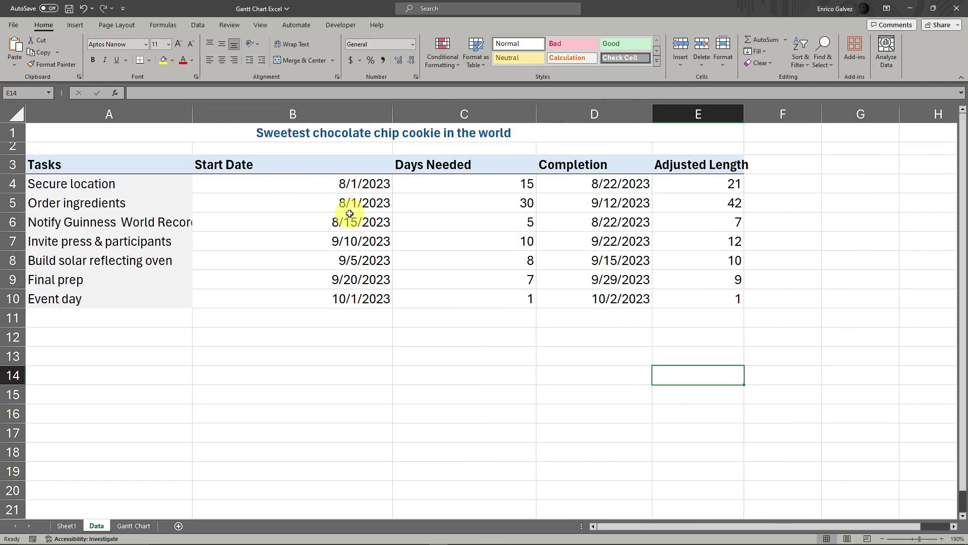
{"action": "left_click", "coordinate": [457, 350]}
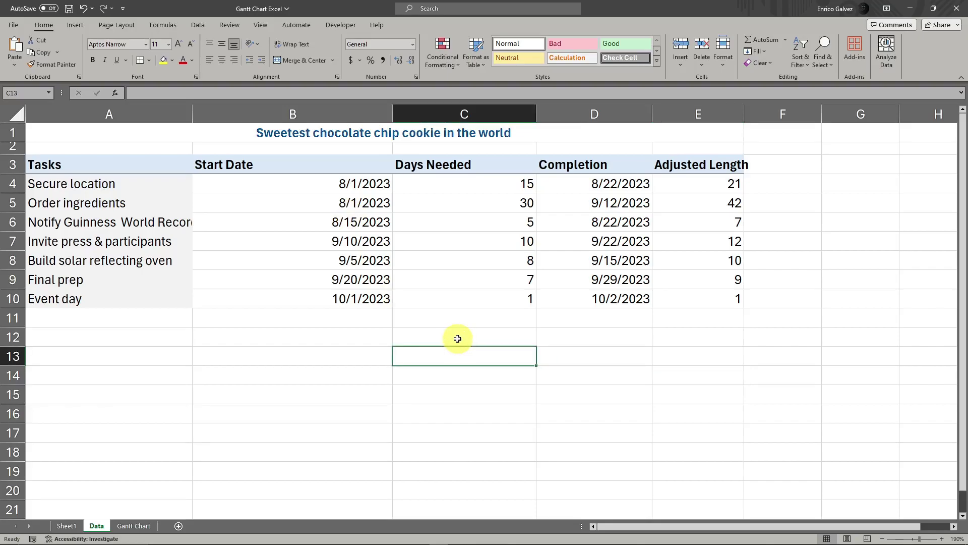
{"action": "left_click", "coordinate": [454, 330]}
{"action": "left_click", "coordinate": [318, 331]}
{"action": "left_click", "coordinate": [345, 323]}
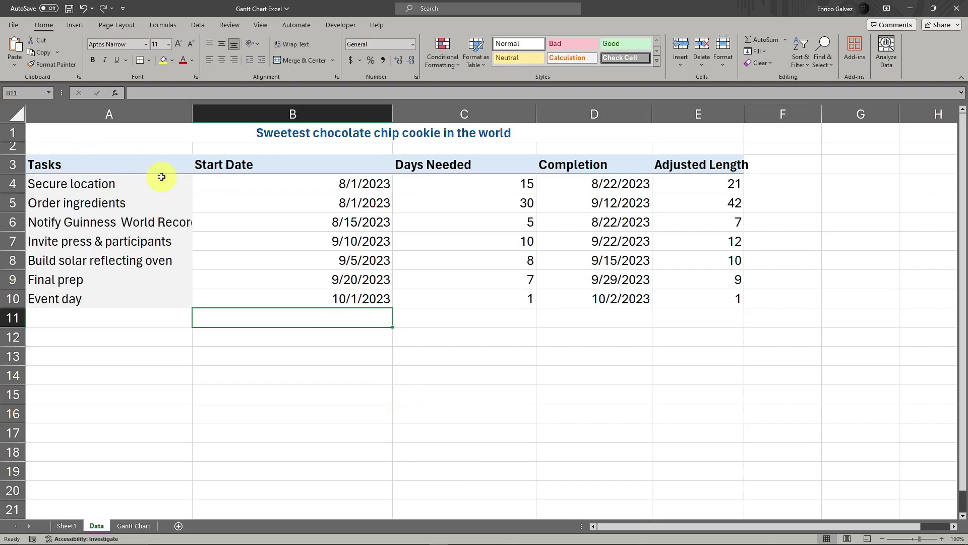
{"action": "left_click", "coordinate": [158, 148]}
{"action": "left_click", "coordinate": [162, 114]}
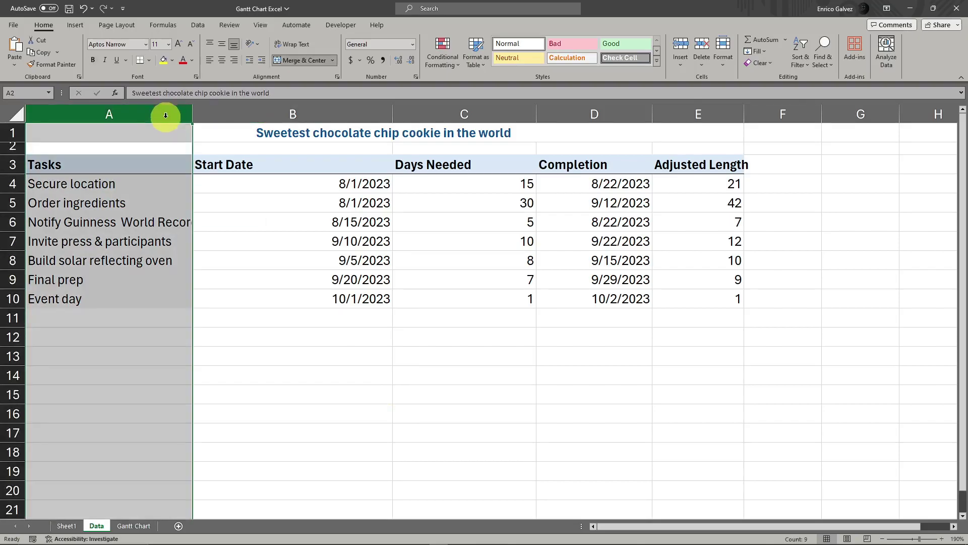
{"action": "left_click", "coordinate": [161, 236]}
{"action": "left_click_drag", "start_coordinate": [141, 184], "coordinate": [125, 297]}
{"action": "left_click", "coordinate": [296, 353]}
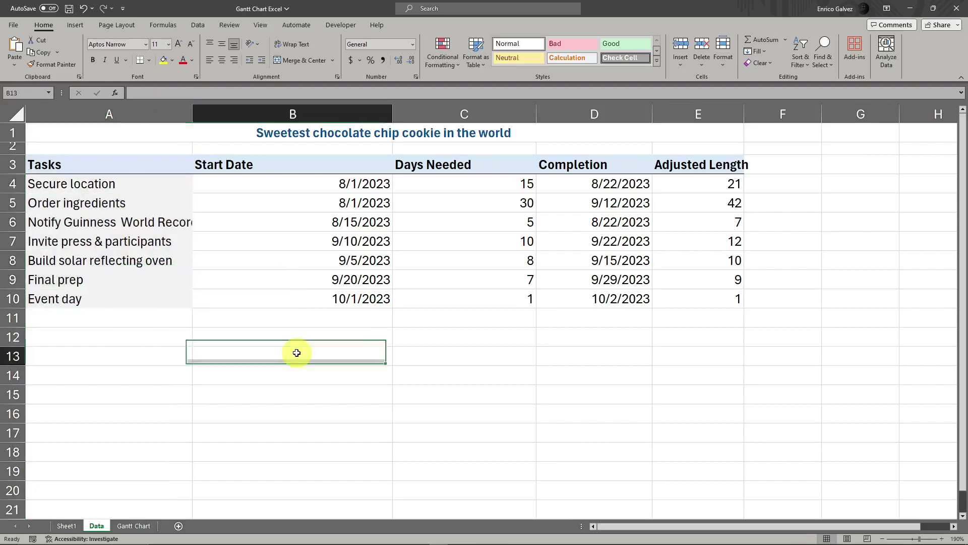
{"action": "left_click", "coordinate": [284, 182]}
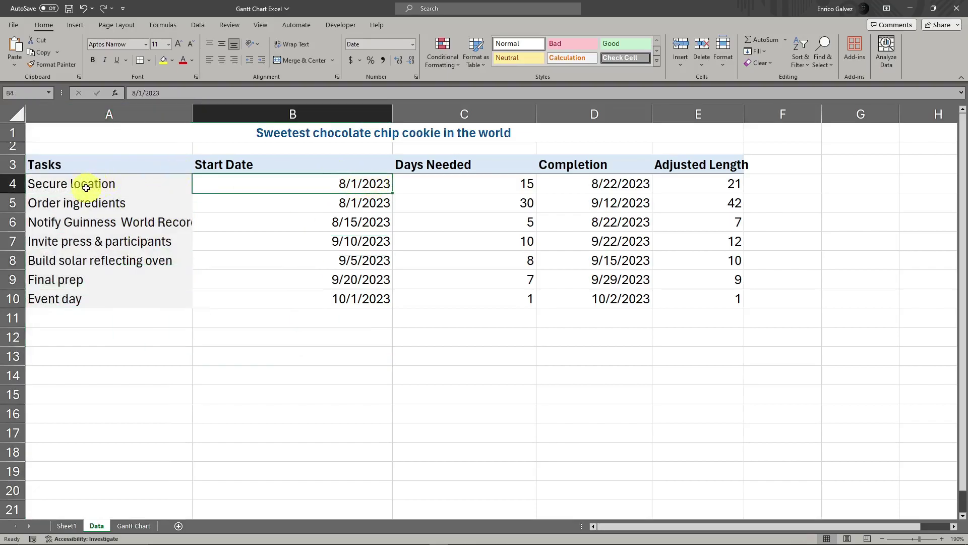
{"action": "left_click", "coordinate": [473, 184]}
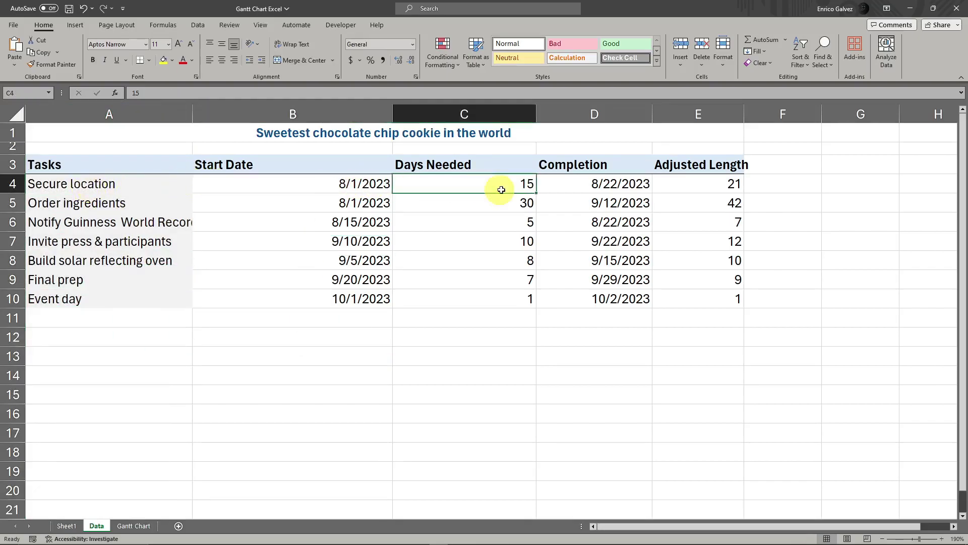
{"action": "left_click", "coordinate": [524, 202]}
{"action": "left_click", "coordinate": [524, 228]}
{"action": "left_click", "coordinate": [524, 243]}
{"action": "left_click", "coordinate": [525, 260]}
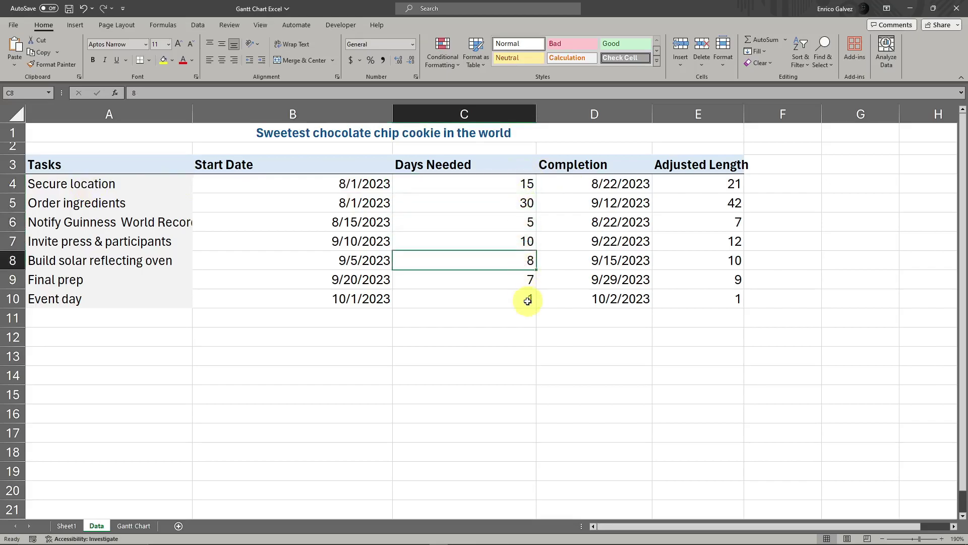
{"action": "left_click", "coordinate": [525, 299]}
{"action": "left_click", "coordinate": [525, 278]}
{"action": "left_click", "coordinate": [519, 186]}
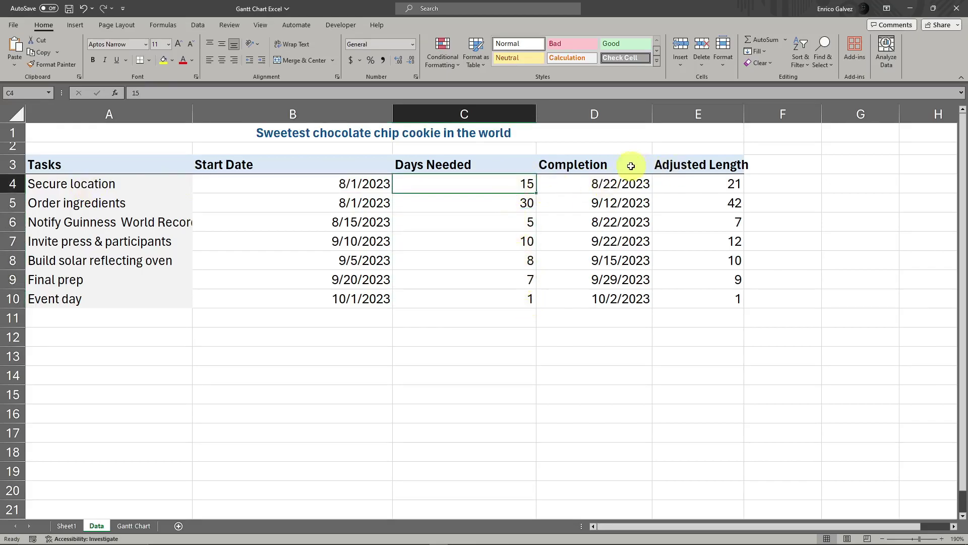
{"action": "left_click", "coordinate": [695, 160]}
{"action": "left_click", "coordinate": [609, 162]}
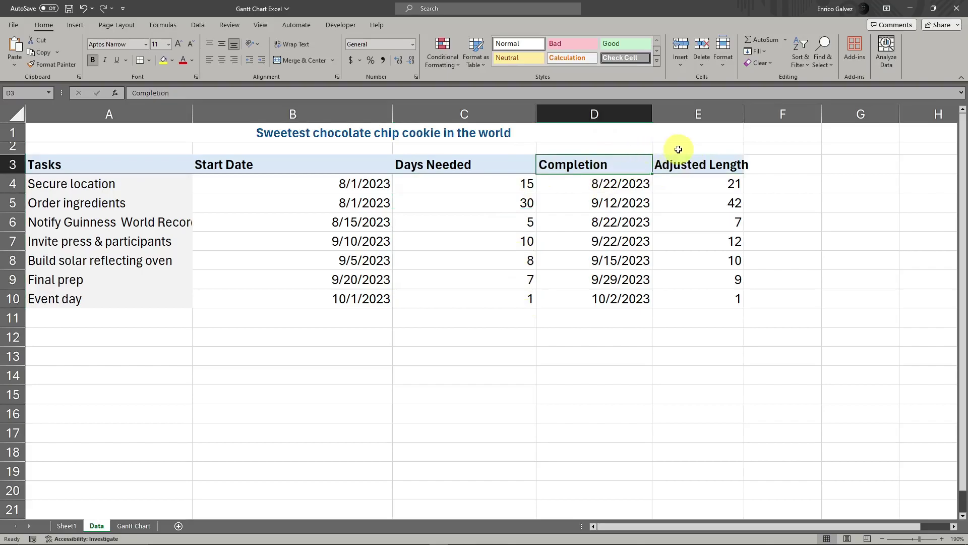
{"action": "left_click", "coordinate": [610, 189]}
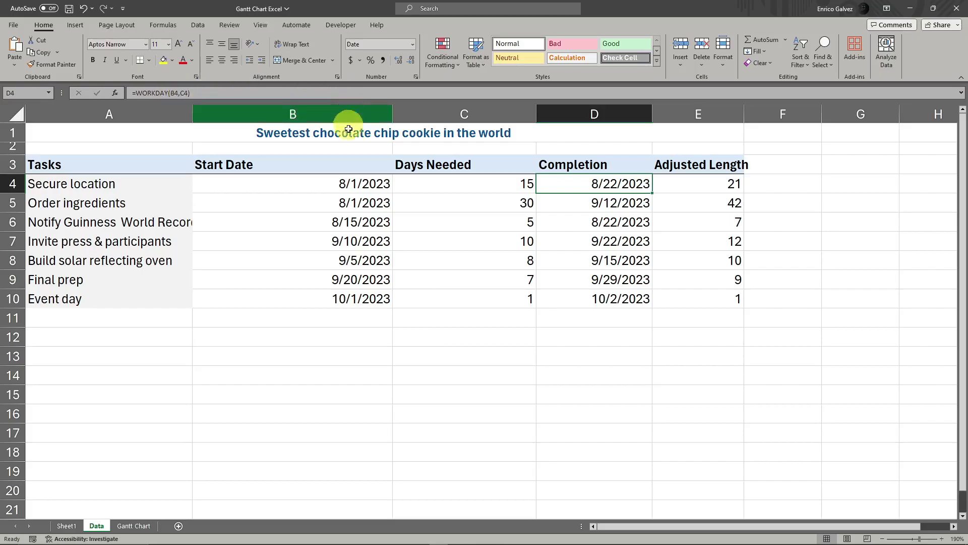
Check D4's WORKDAY formula against the first start date and Days Needed value.
{"action": "left_click", "coordinate": [362, 183]}
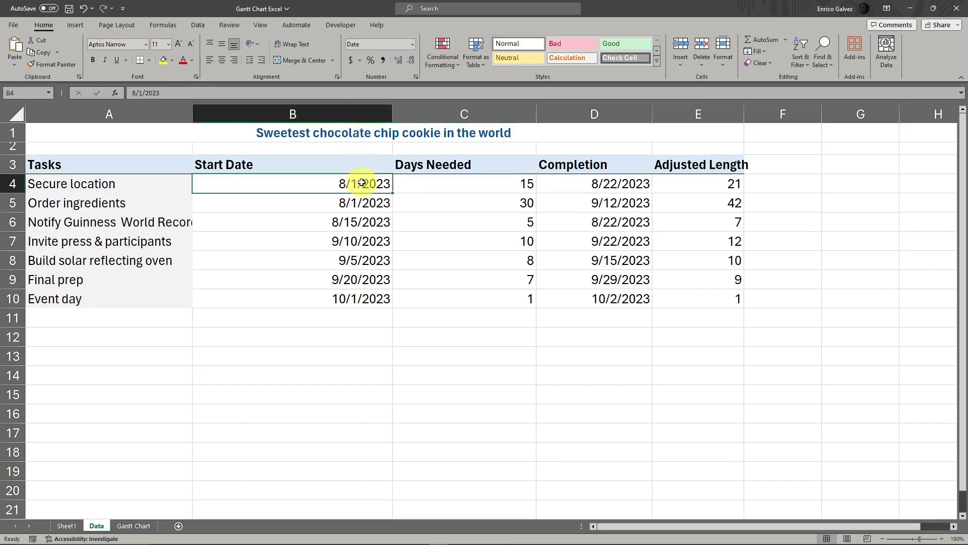
{"action": "left_click", "coordinate": [526, 186]}
{"action": "left_click", "coordinate": [612, 183]}
{"action": "double_click", "coordinate": [611, 184]}
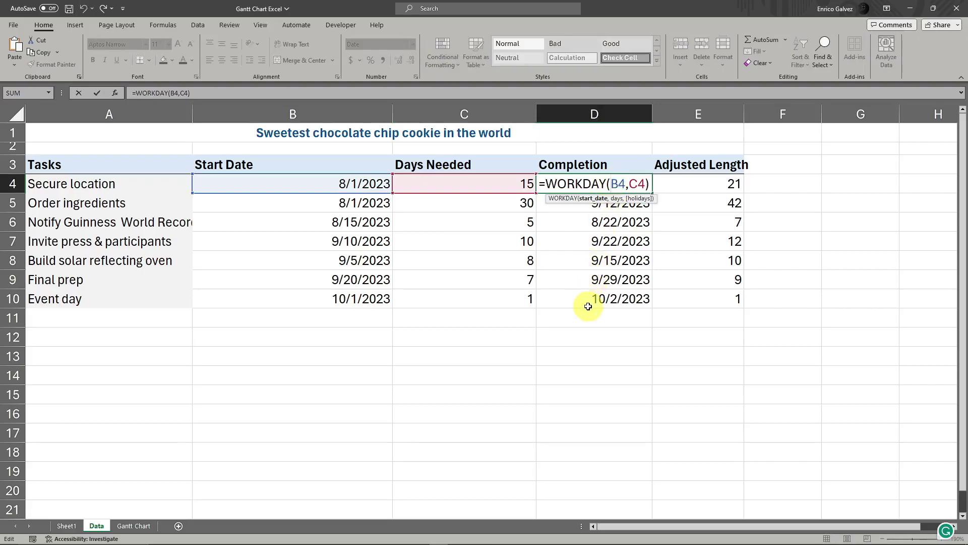
{"action": "key", "text": "Escape"}
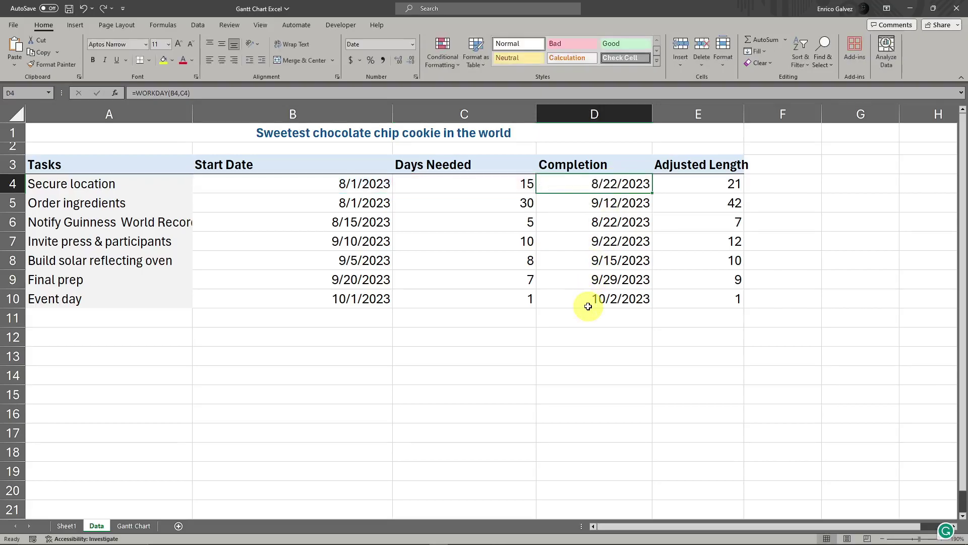
Review E4's Adjusted Length formula =D4-B4 alongside the D4 completion formula.
{"action": "left_click", "coordinate": [371, 184]}
{"action": "left_click", "coordinate": [426, 187]}
{"action": "left_click", "coordinate": [390, 181]}
{"action": "left_click", "coordinate": [409, 179]}
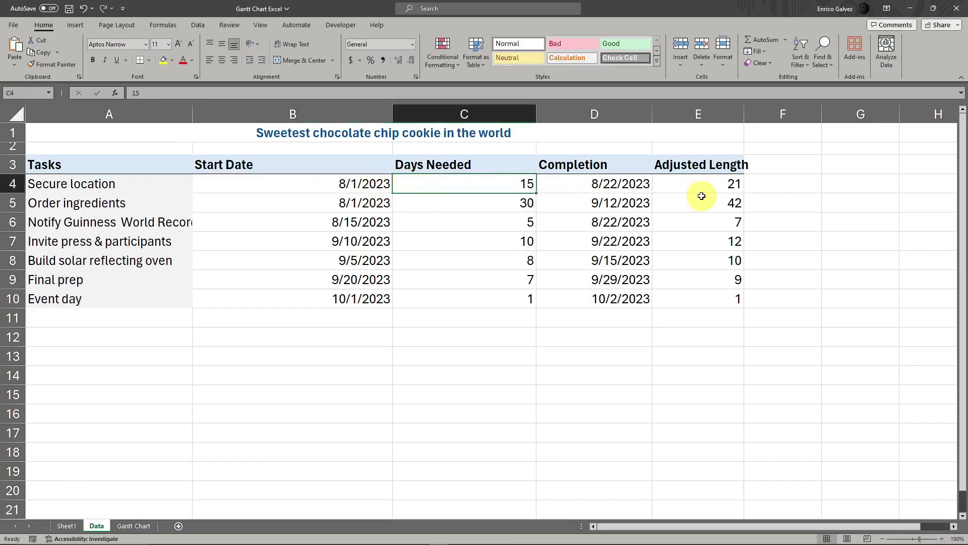
{"action": "left_click", "coordinate": [724, 183]}
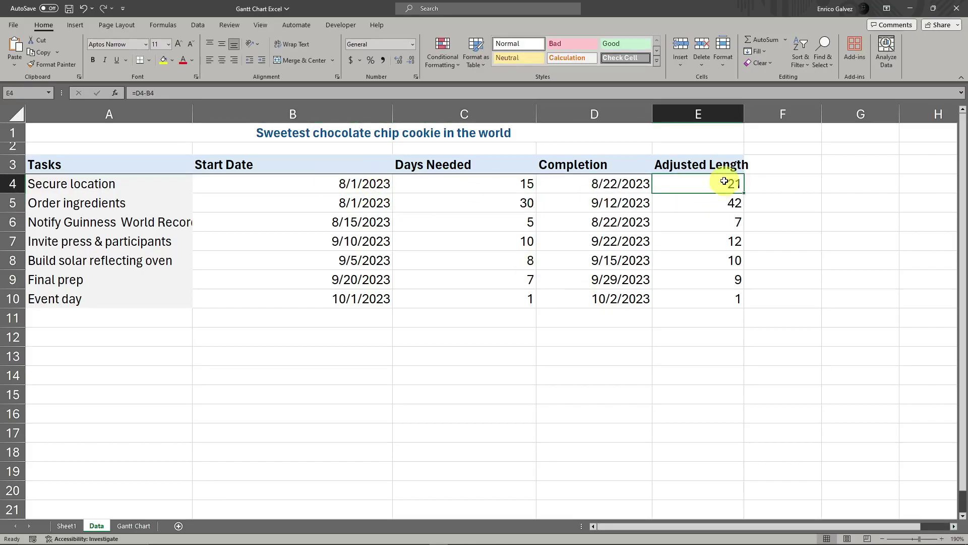
{"action": "left_click", "coordinate": [627, 186]}
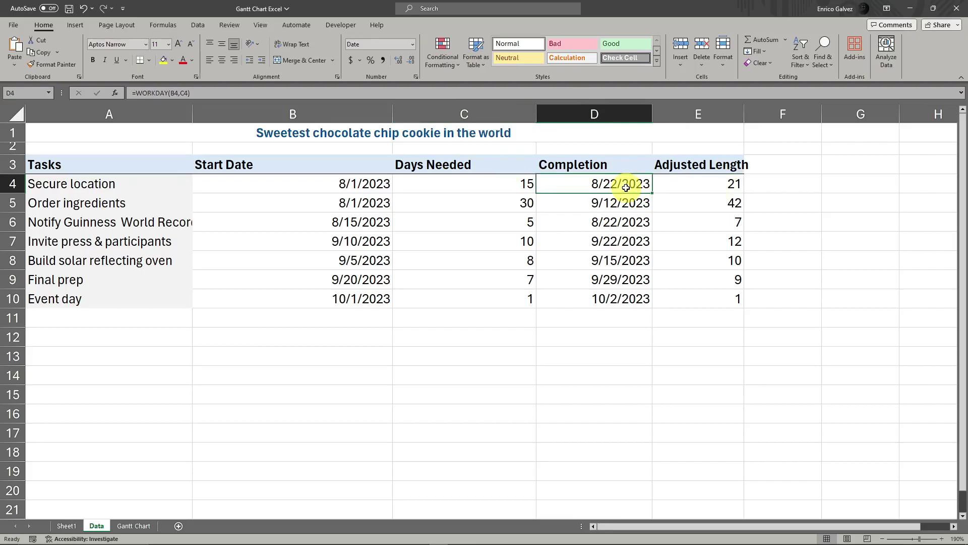
{"action": "left_click", "coordinate": [715, 183]}
{"action": "left_click", "coordinate": [389, 184]}
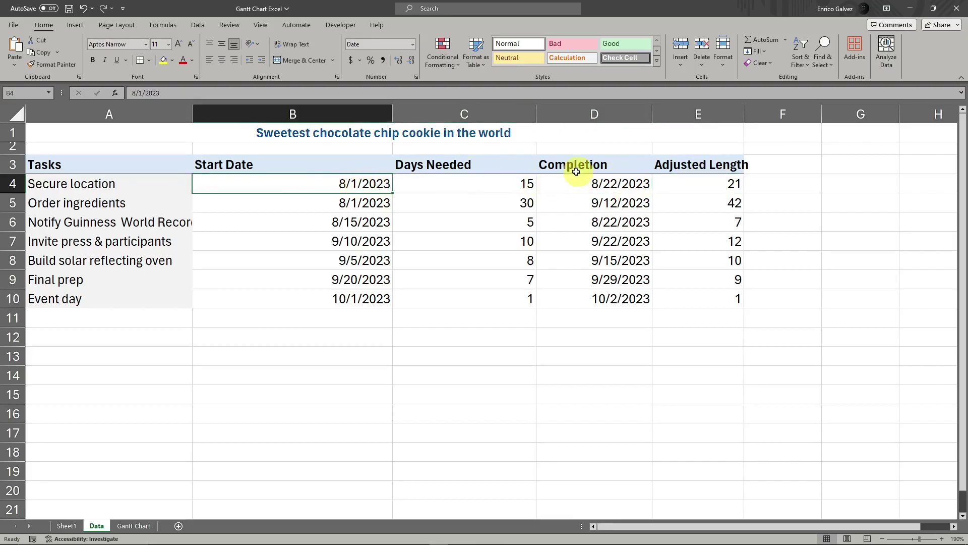
{"action": "double_click", "coordinate": [702, 179]}
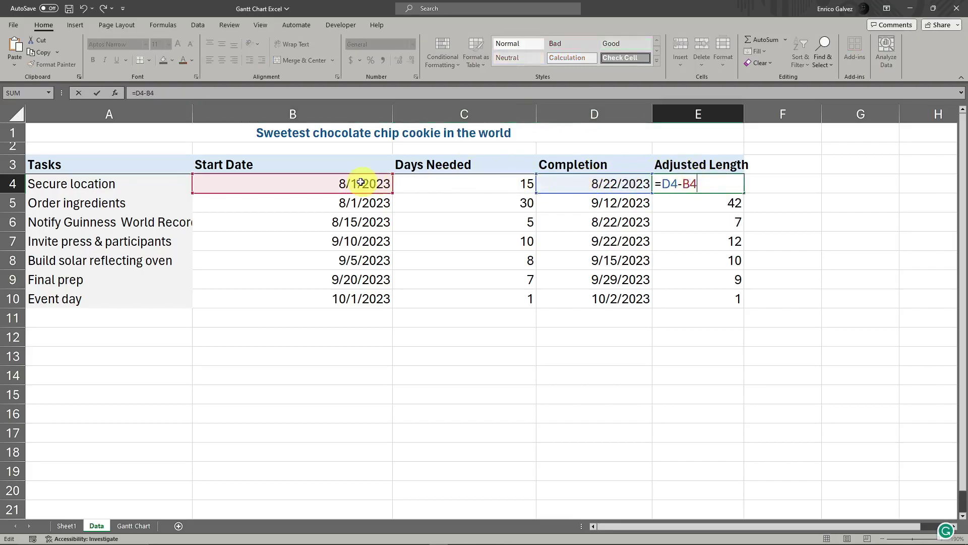
{"action": "key", "text": "Escape"}
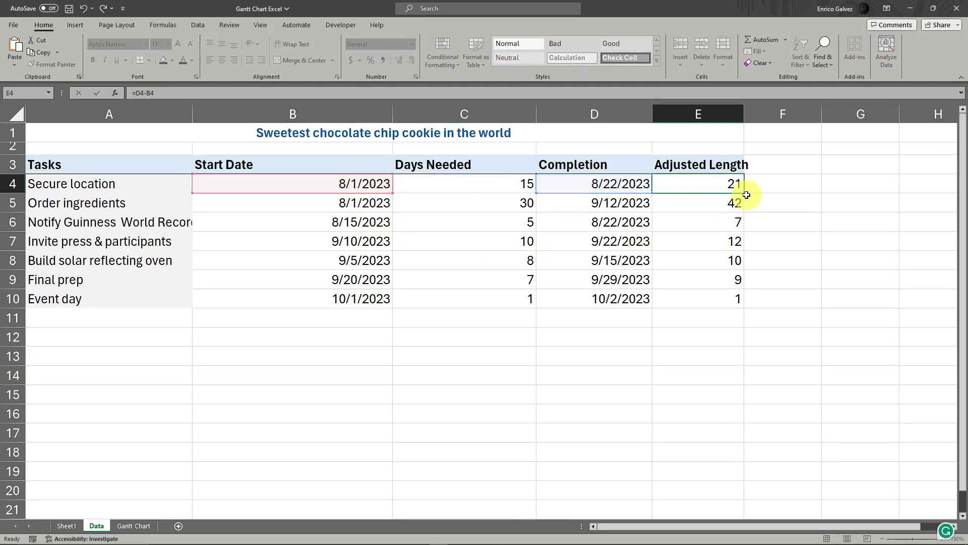
Select the remaining Adjusted Length values and check the WORKDAY formulas down to D8.
{"action": "left_click_drag", "start_coordinate": [738, 198], "coordinate": [734, 300]}
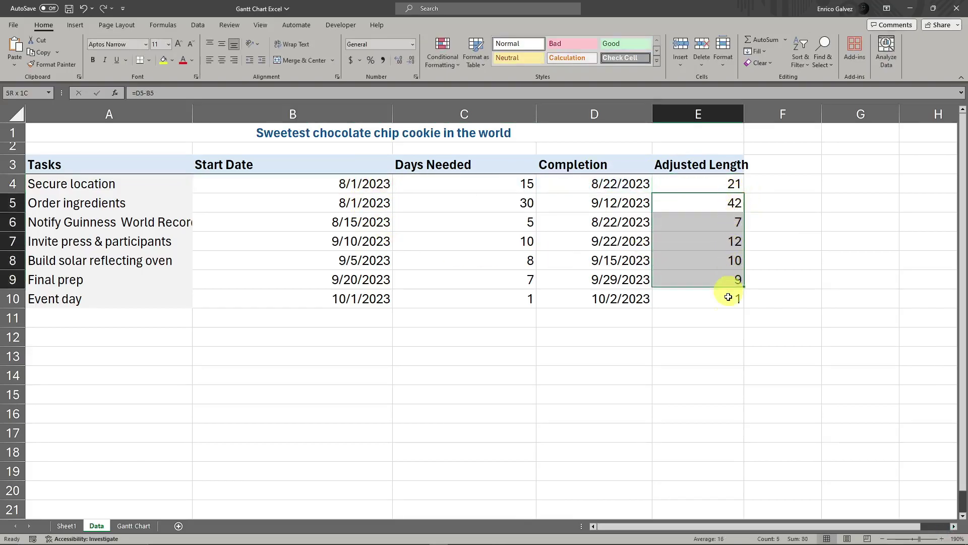
{"action": "left_click", "coordinate": [700, 206]}
{"action": "left_click", "coordinate": [595, 204]}
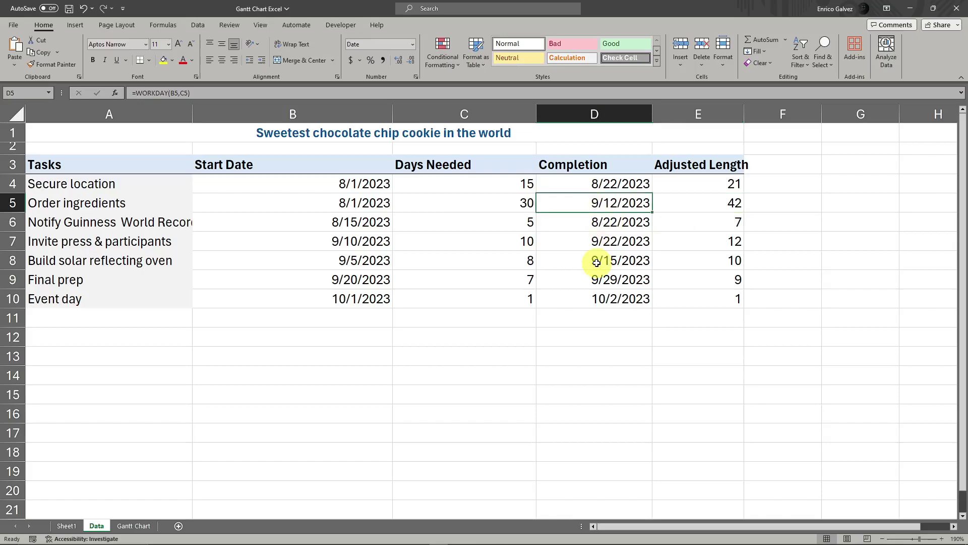
{"action": "left_click", "coordinate": [595, 260]}
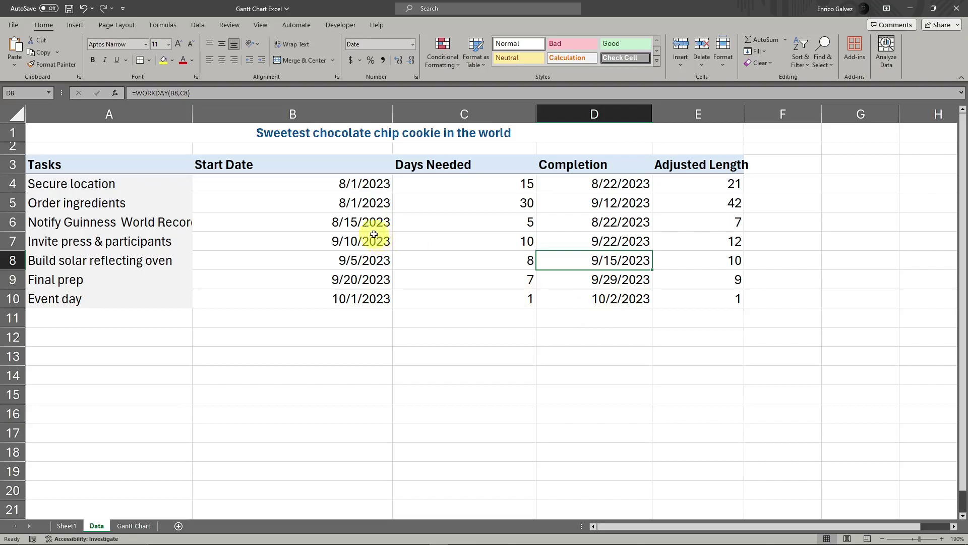
Format Start Dates B4:B10 as General so they show serial numbers 45139–45200.
{"action": "left_click_drag", "start_coordinate": [342, 183], "coordinate": [342, 298]}
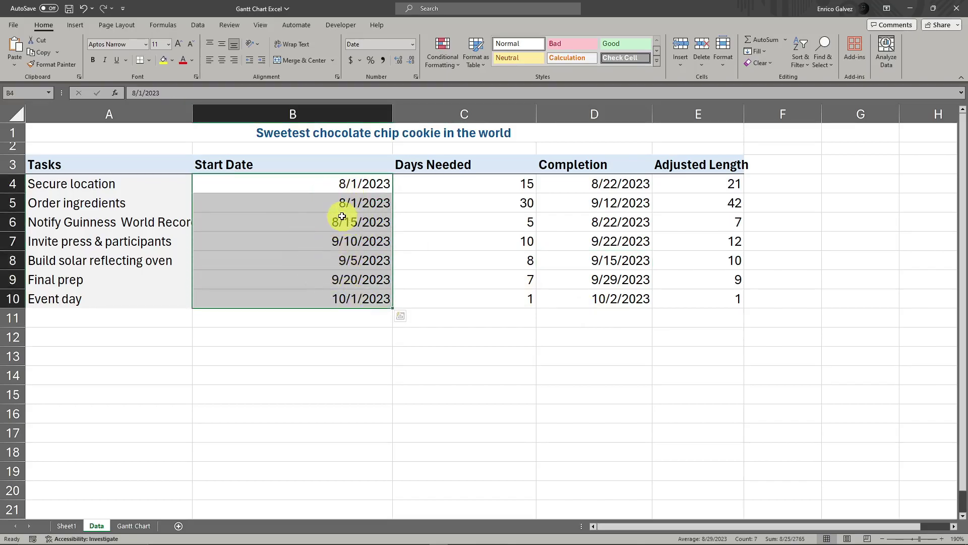
{"action": "left_click", "coordinate": [438, 322]}
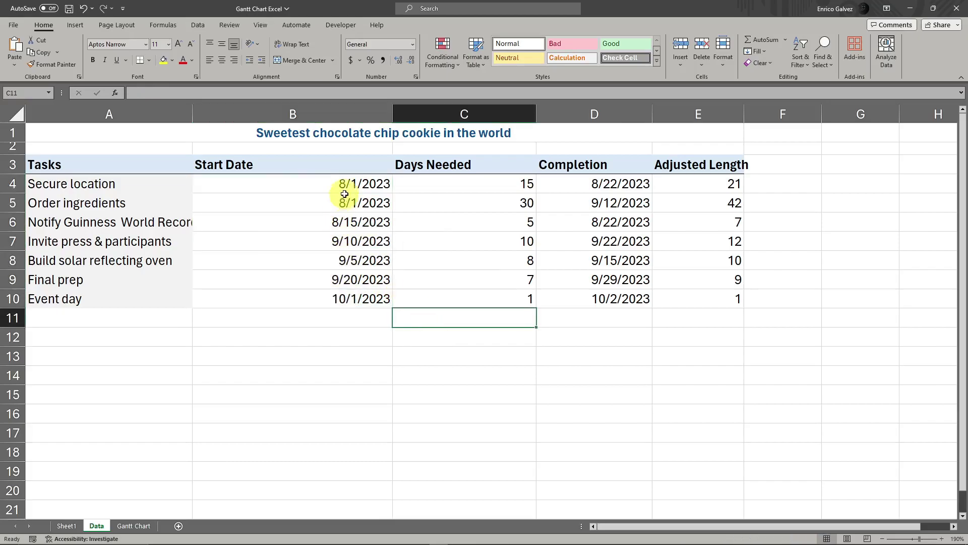
{"action": "left_click_drag", "start_coordinate": [346, 184], "coordinate": [347, 299]}
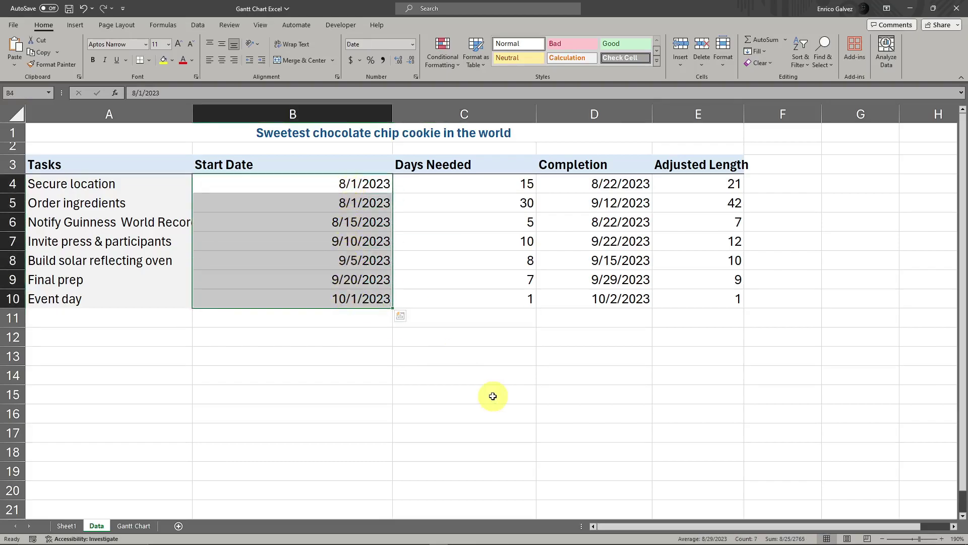
{"action": "key", "text": "ctrl+1"}
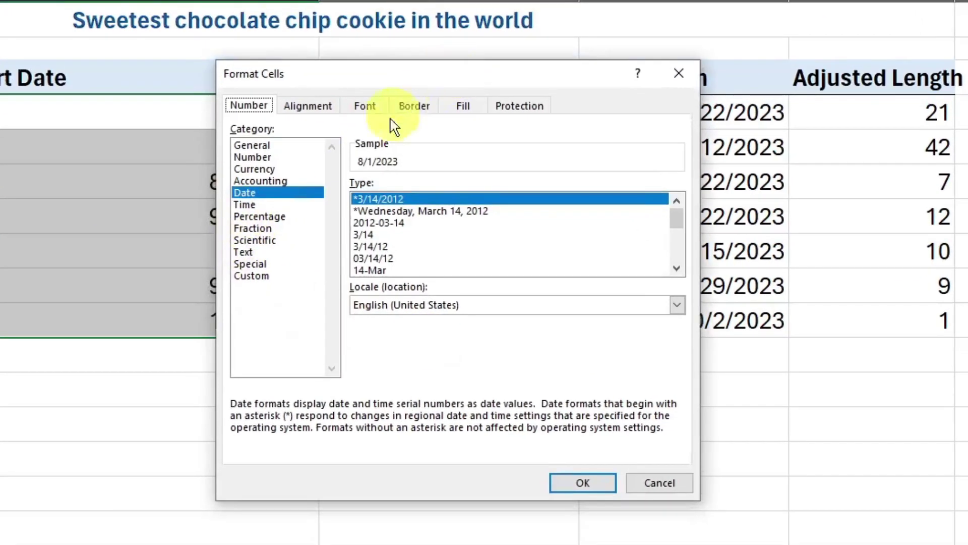
{"action": "left_click", "coordinate": [252, 145]}
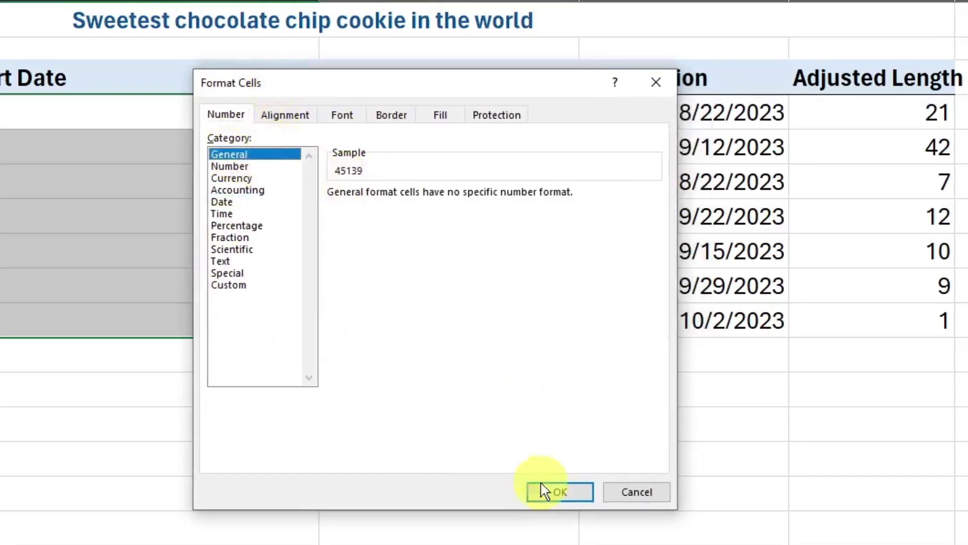
{"action": "left_click", "coordinate": [560, 482]}
{"action": "left_click", "coordinate": [310, 409]}
{"action": "left_click_drag", "start_coordinate": [267, 112], "coordinate": [284, 318]}
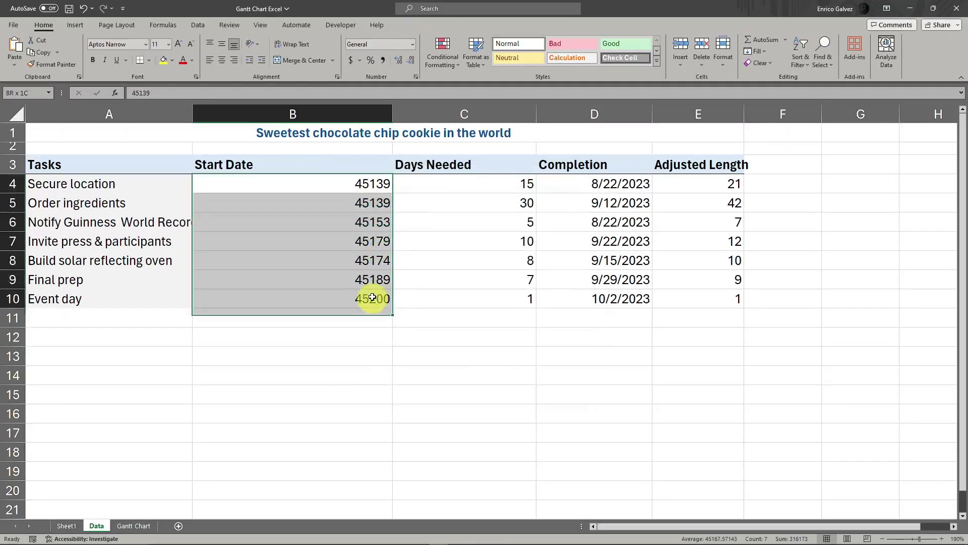
{"action": "left_click", "coordinate": [578, 379]}
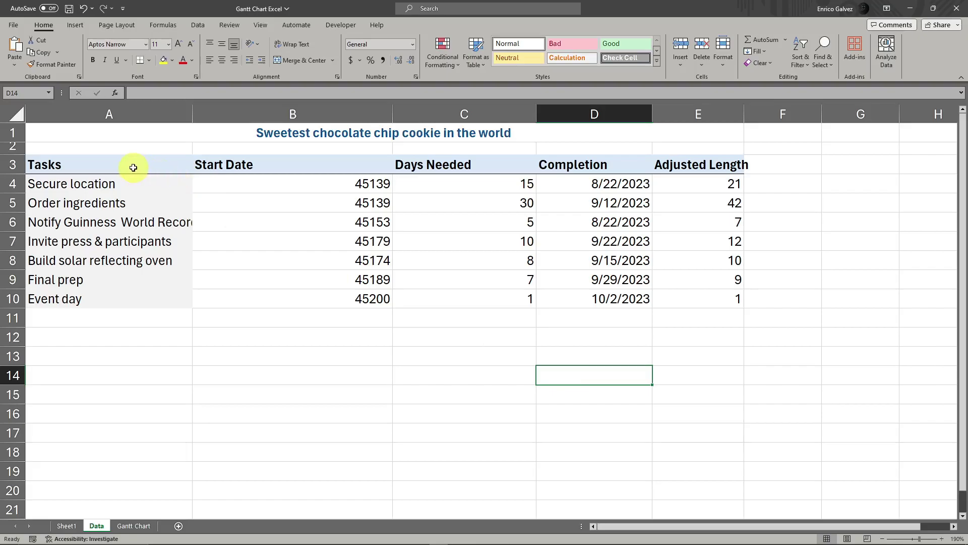
Select A3:B10 together with E3:E10 as the Tasks, Start Date and Adjusted Length chart data.
{"action": "left_click", "coordinate": [222, 321]}
{"action": "left_click", "coordinate": [130, 163]}
{"action": "left_click", "coordinate": [263, 166]}
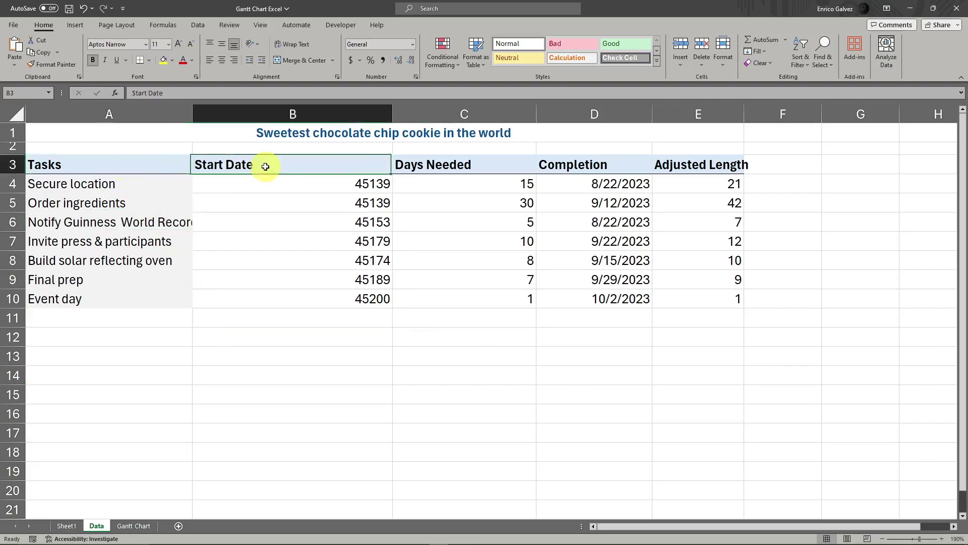
{"action": "left_click", "coordinate": [692, 173]}
{"action": "left_click_drag", "start_coordinate": [74, 164], "coordinate": [331, 304]}
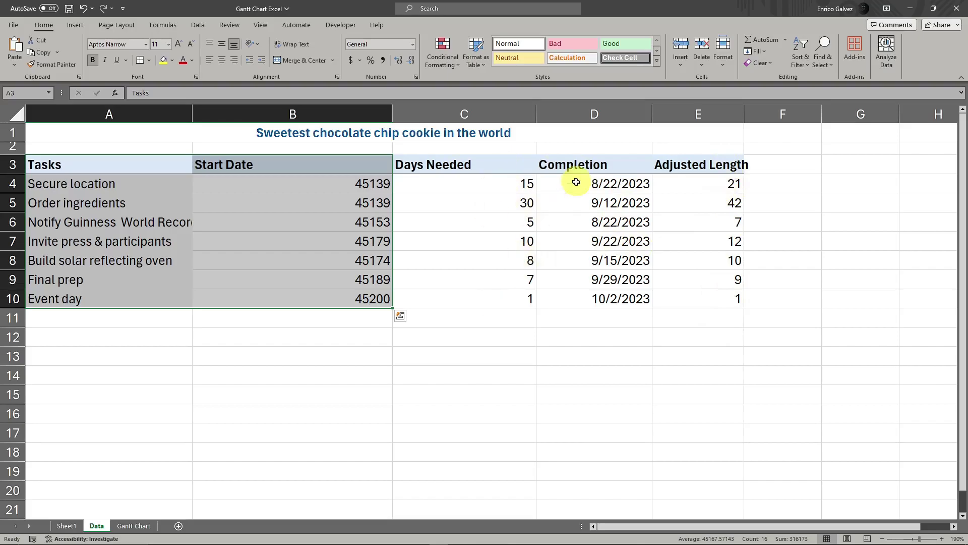
{"action": "left_click", "coordinate": [503, 400]}
{"action": "left_click_drag", "start_coordinate": [101, 167], "coordinate": [367, 300]}
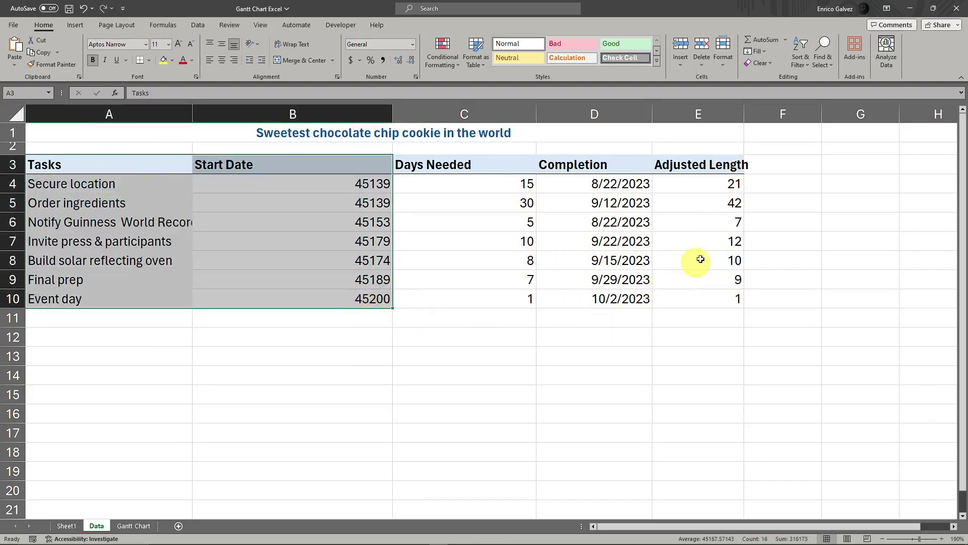
{"action": "left_click_drag", "start_coordinate": [713, 167], "coordinate": [708, 301]}
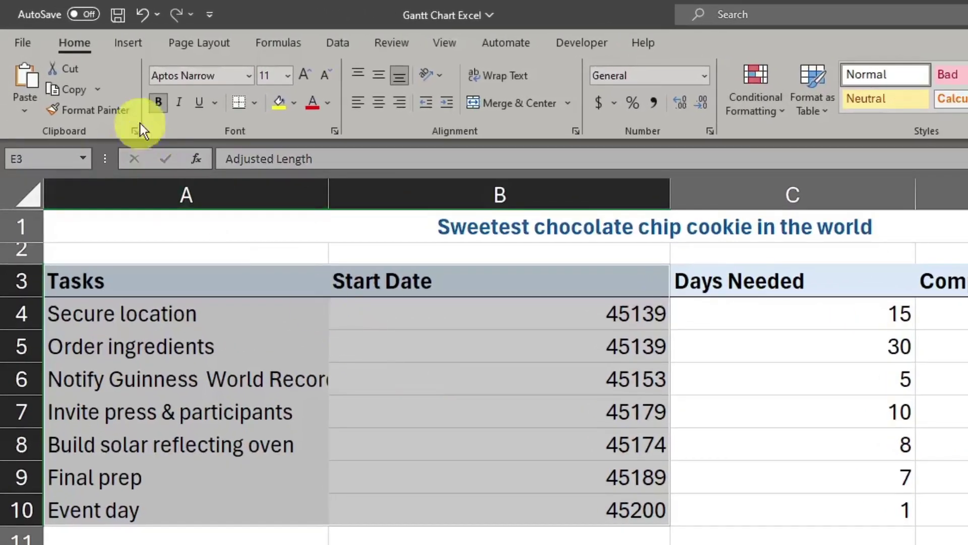
Browse Recommended Charts and All Charts, previewing line, column and stacked bar types.
{"action": "left_click", "coordinate": [127, 46]}
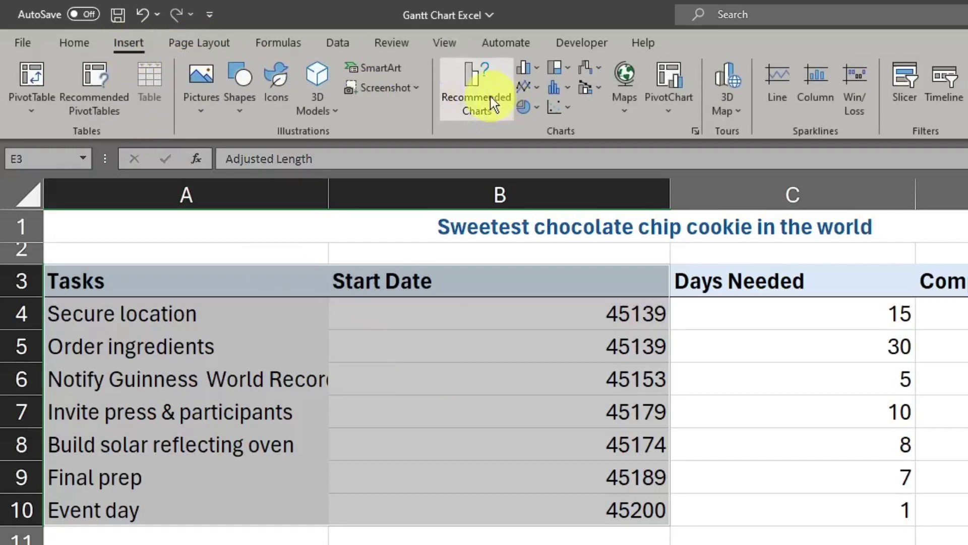
{"action": "left_click", "coordinate": [633, 399]}
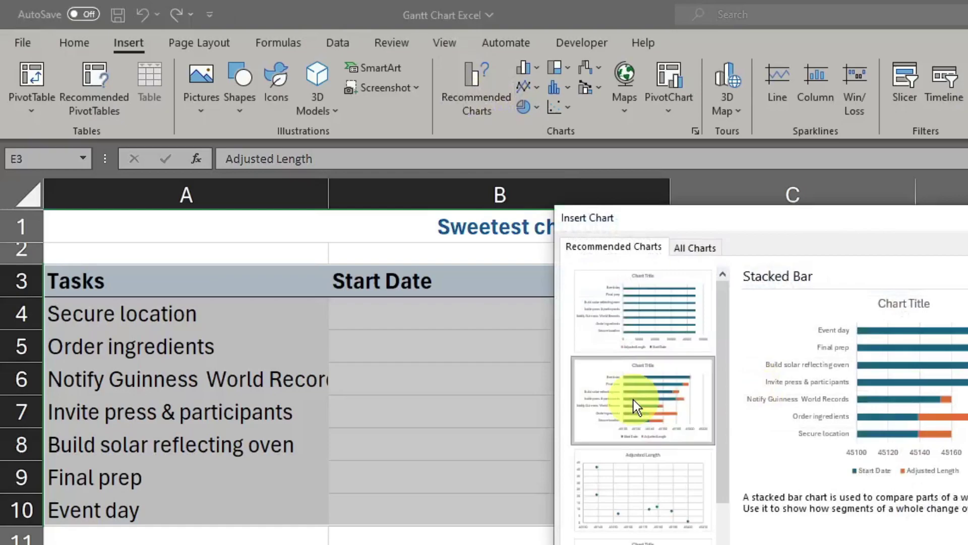
{"action": "left_click", "coordinate": [656, 311]}
{"action": "left_click", "coordinate": [677, 413]}
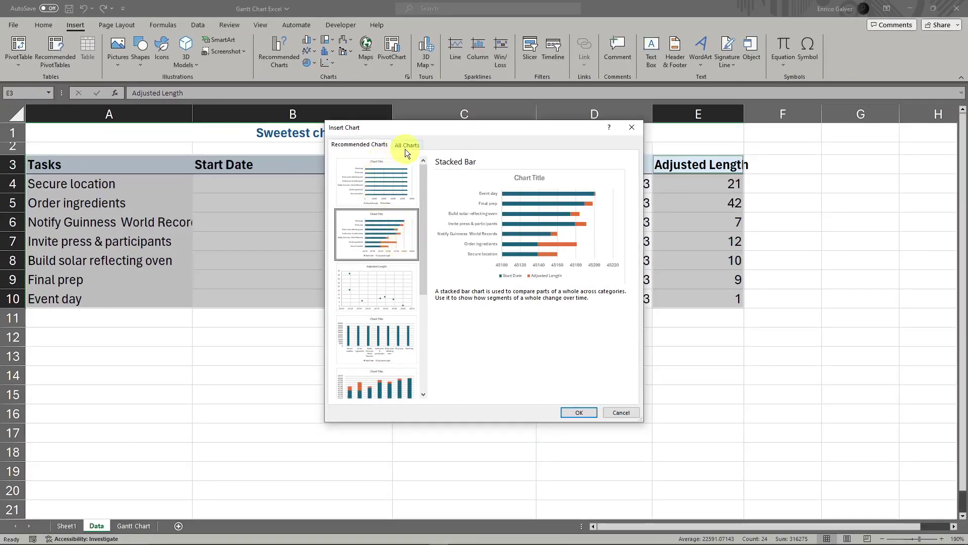
{"action": "left_click", "coordinate": [406, 146]}
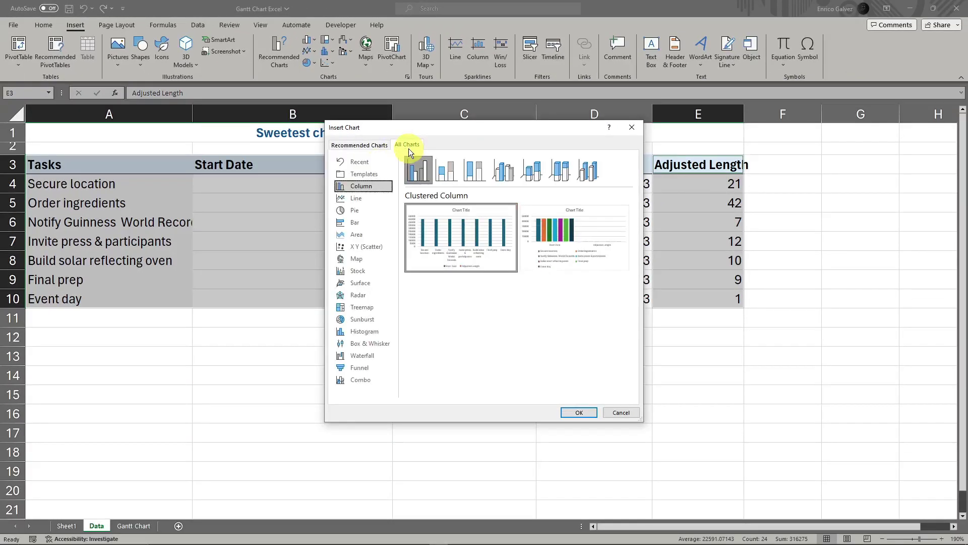
{"action": "left_click", "coordinate": [365, 198]}
{"action": "left_click", "coordinate": [361, 186]}
{"action": "left_click", "coordinate": [355, 222]}
{"action": "left_click", "coordinate": [450, 174]}
{"action": "mouse_move", "coordinate": [464, 208]}
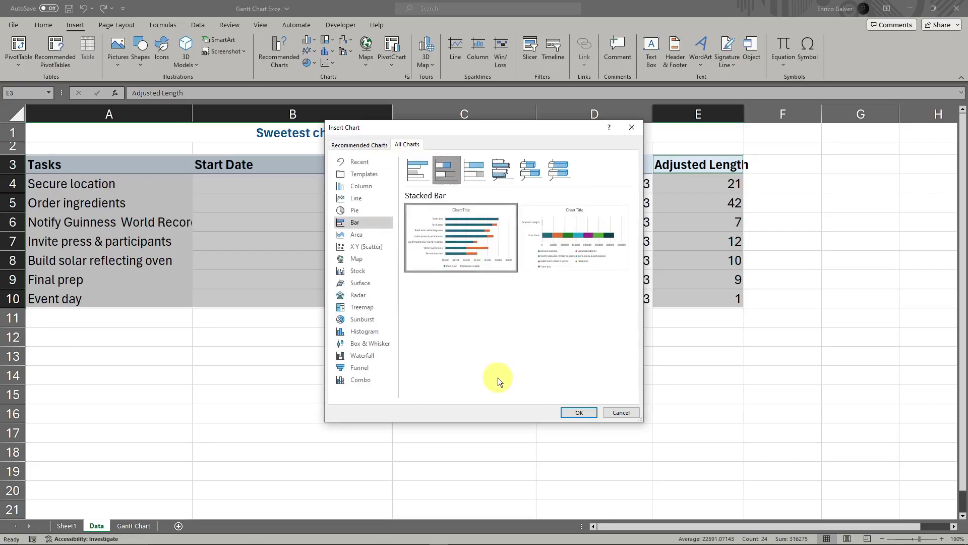
Insert the Stacked Bar recommendation and select its plot area.
{"action": "left_click", "coordinate": [359, 145]}
{"action": "left_click", "coordinate": [389, 245]}
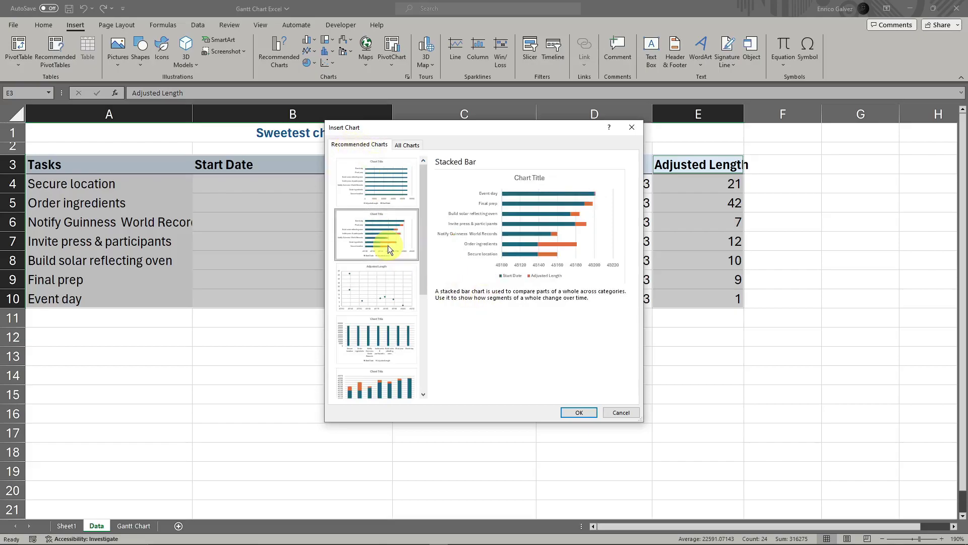
{"action": "left_click", "coordinate": [578, 412]}
{"action": "left_click", "coordinate": [663, 308]}
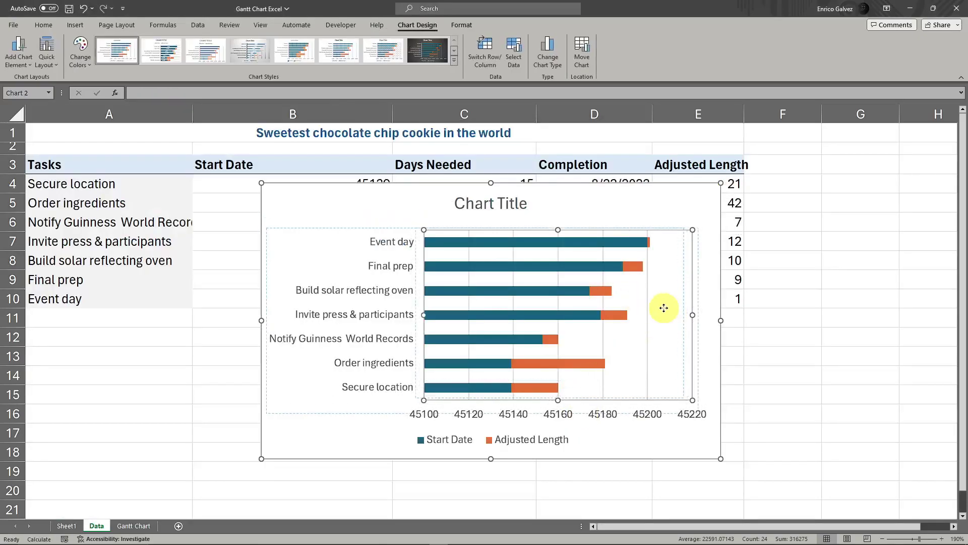
Reposition the plot area, enlarge the chart and move it right of the Start Date column.
{"action": "left_click_drag", "start_coordinate": [671, 301], "coordinate": [614, 174]}
{"action": "left_click_drag", "start_coordinate": [657, 435], "coordinate": [729, 469]}
{"action": "left_click_drag", "start_coordinate": [635, 167], "coordinate": [709, 158]}
{"action": "left_click", "coordinate": [372, 386]}
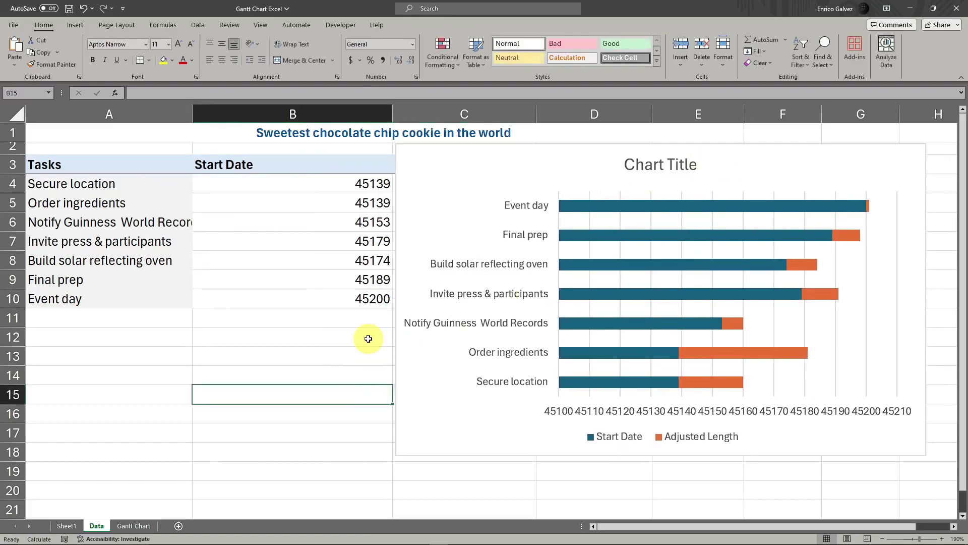
Format Start Dates B4:B10 back to Date format, starting 8/1/2023.
{"action": "left_click_drag", "start_coordinate": [371, 184], "coordinate": [366, 301]}
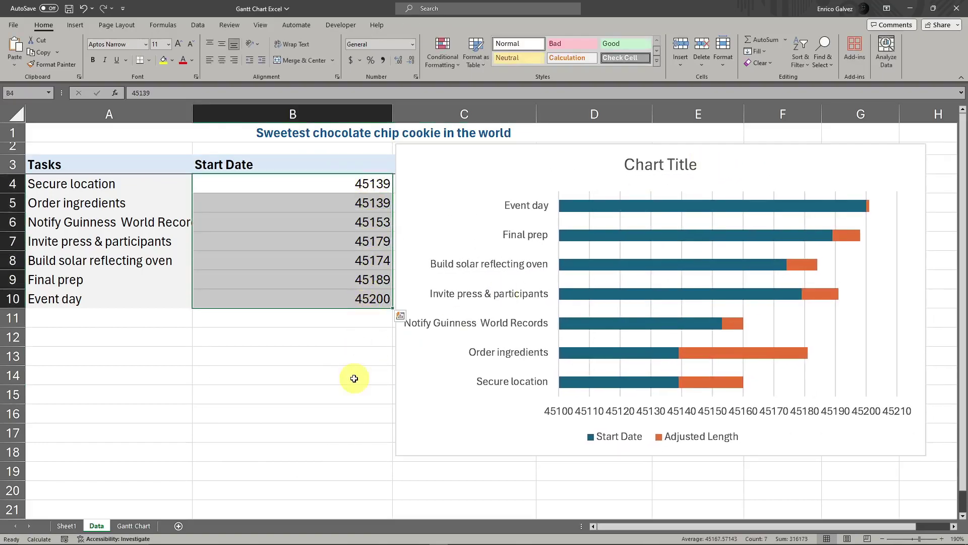
{"action": "left_click", "coordinate": [647, 409]}
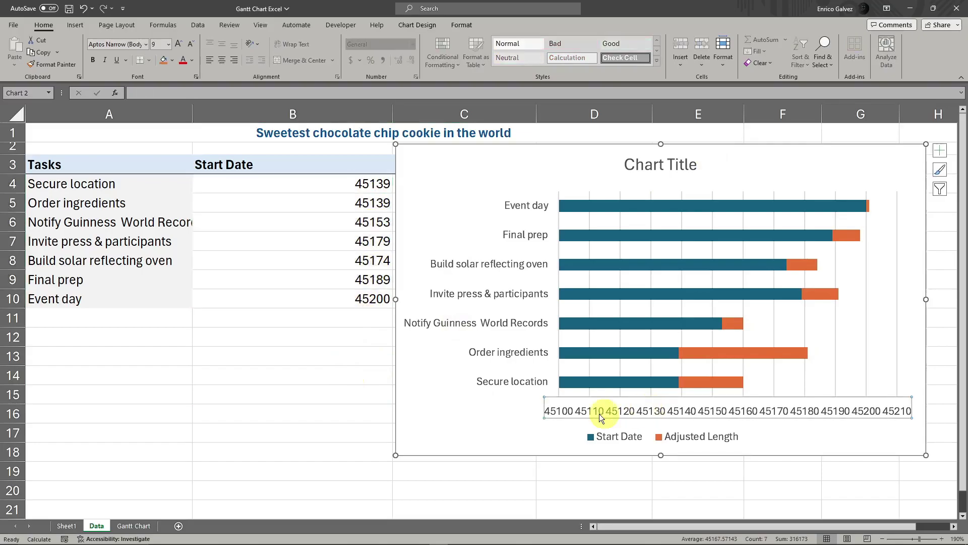
{"action": "left_click", "coordinate": [308, 330]}
{"action": "left_click_drag", "start_coordinate": [363, 184], "coordinate": [361, 297]}
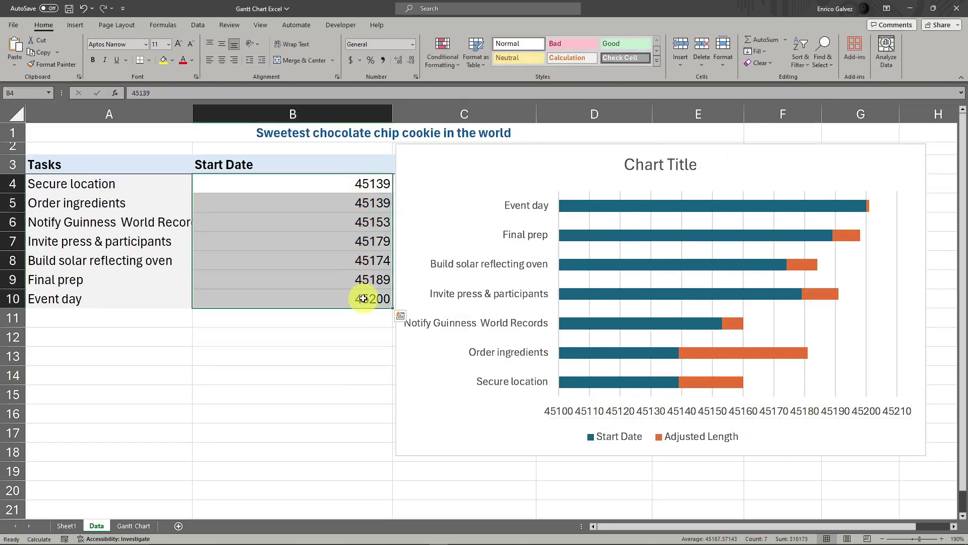
{"action": "key", "text": "ctrl+1"}
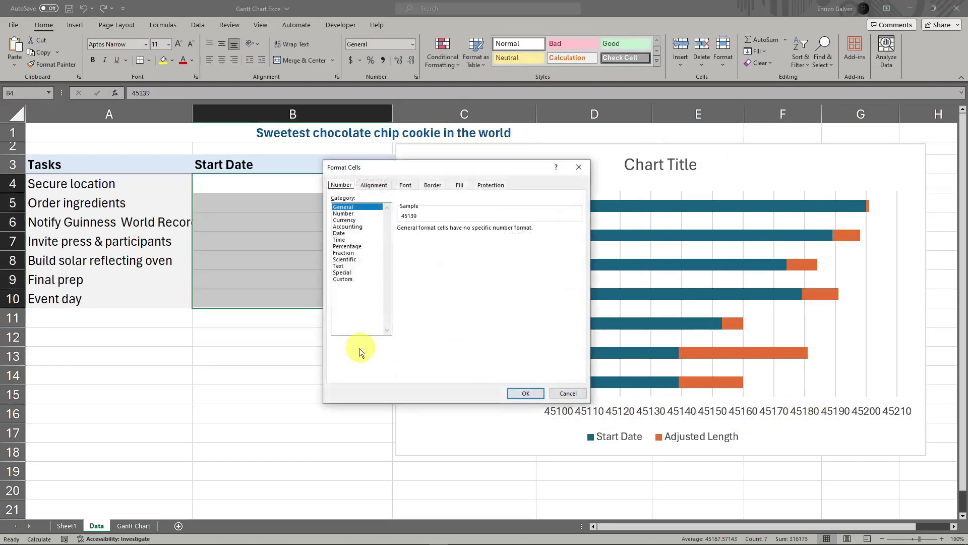
{"action": "left_click", "coordinate": [347, 234]}
{"action": "left_click", "coordinate": [525, 393]}
Move the Gantt chart left over the task table and enlarge it toward the lower right.
{"action": "left_click", "coordinate": [687, 154]}
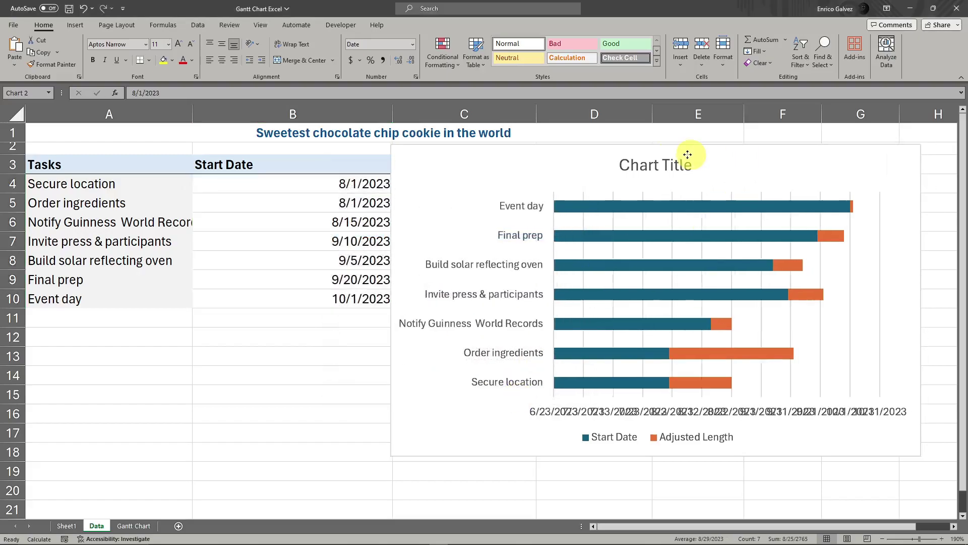
{"action": "left_click_drag", "start_coordinate": [688, 154], "coordinate": [470, 135]}
{"action": "left_click_drag", "start_coordinate": [703, 436], "coordinate": [790, 471]}
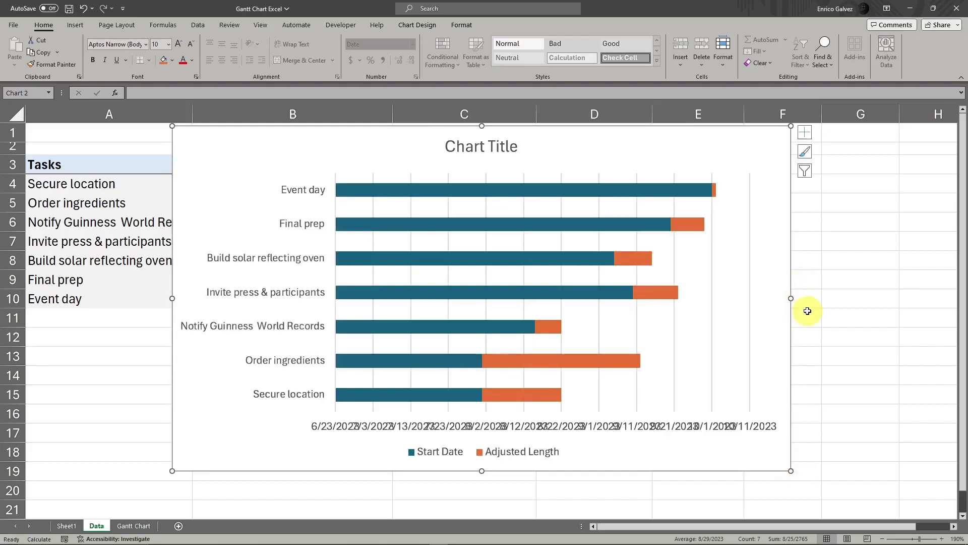
Give the Event day and Final prep start bars No fill and No line.
{"action": "left_click", "coordinate": [843, 326]}
{"action": "left_click", "coordinate": [609, 266]}
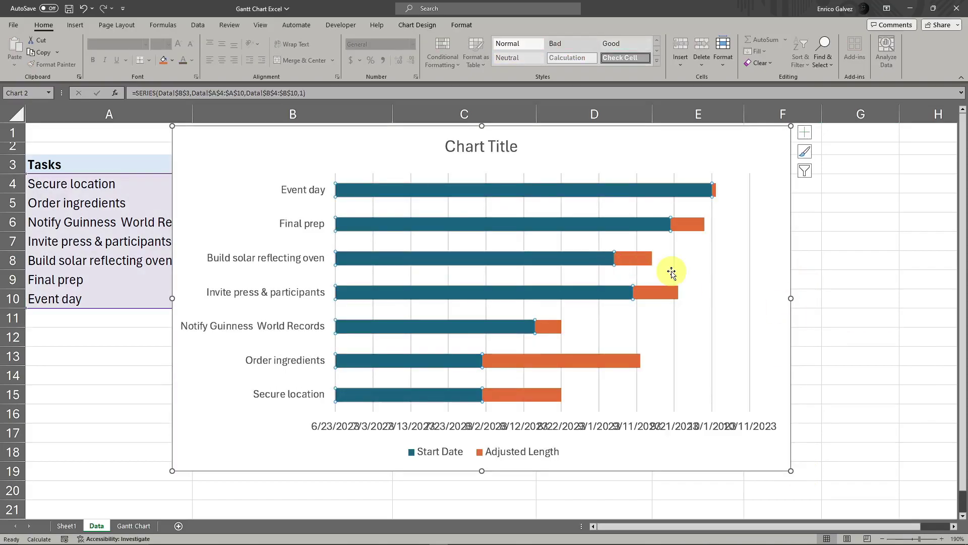
{"action": "left_click", "coordinate": [515, 192]}
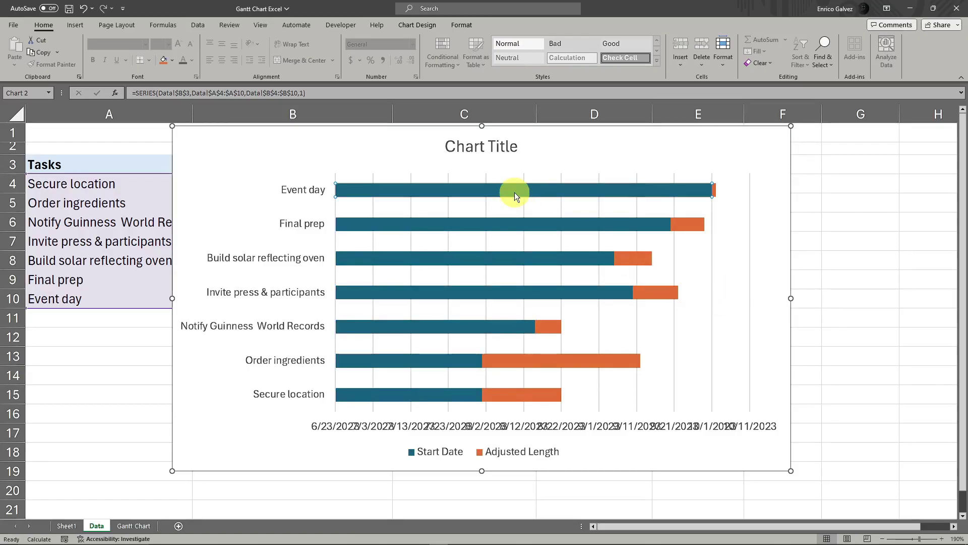
{"action": "double_click", "coordinate": [515, 192]}
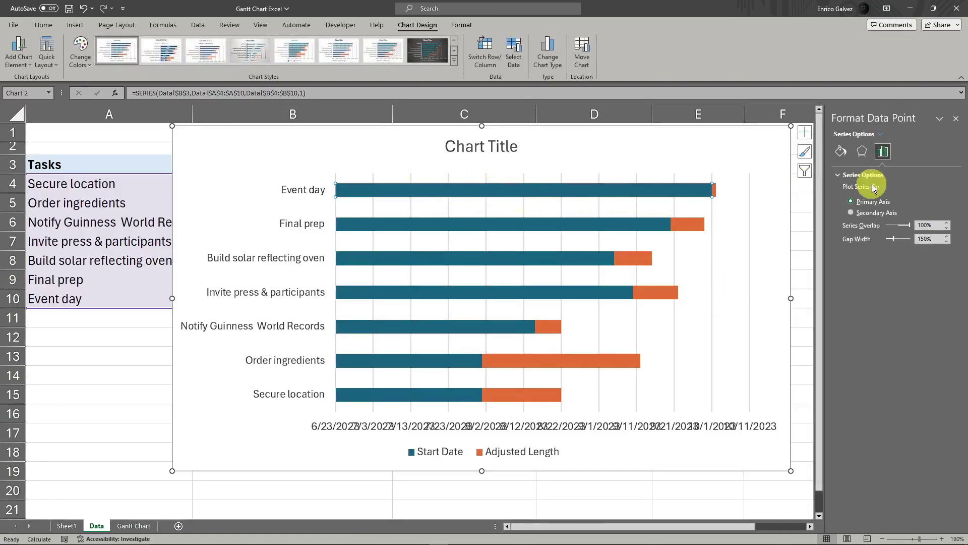
{"action": "left_click", "coordinate": [840, 151]}
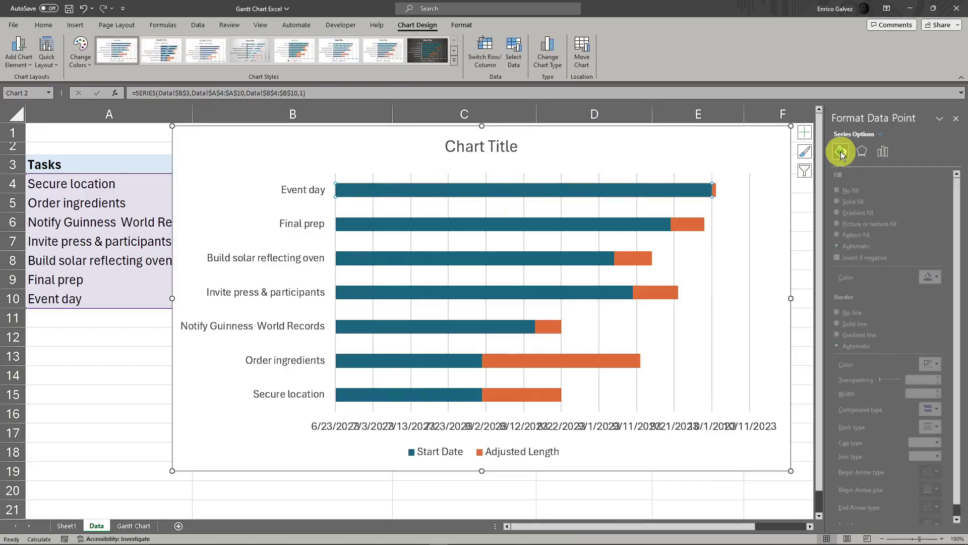
{"action": "left_click", "coordinate": [846, 190]}
{"action": "left_click", "coordinate": [845, 292]}
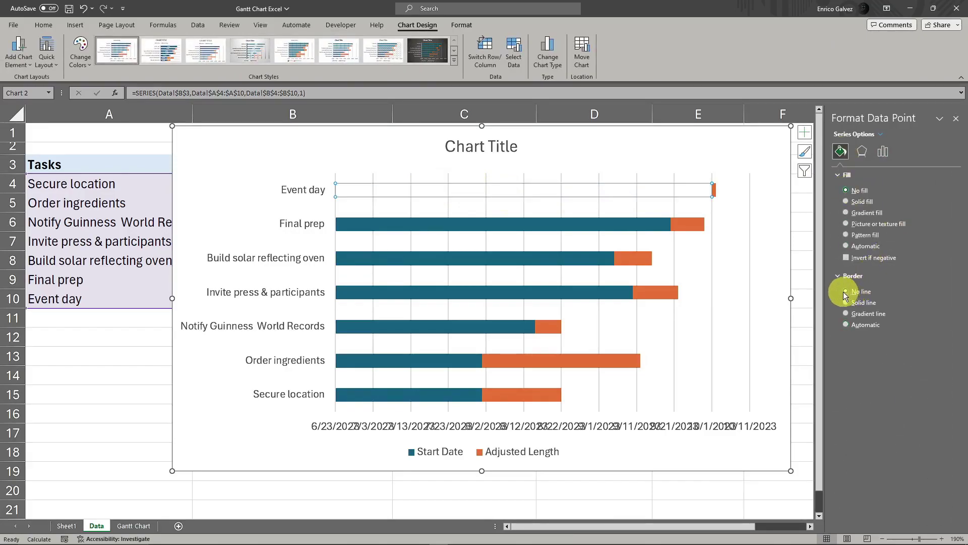
{"action": "left_click", "coordinate": [498, 224]}
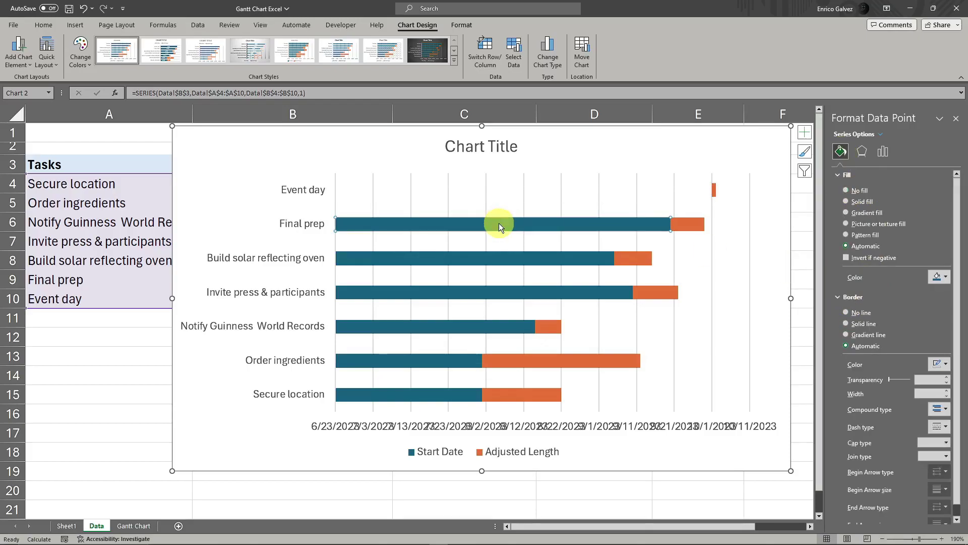
{"action": "left_click", "coordinate": [846, 312]}
{"action": "left_click", "coordinate": [846, 189]}
Set No fill and No line border on the entire Start Date series.
{"action": "left_click", "coordinate": [536, 258]}
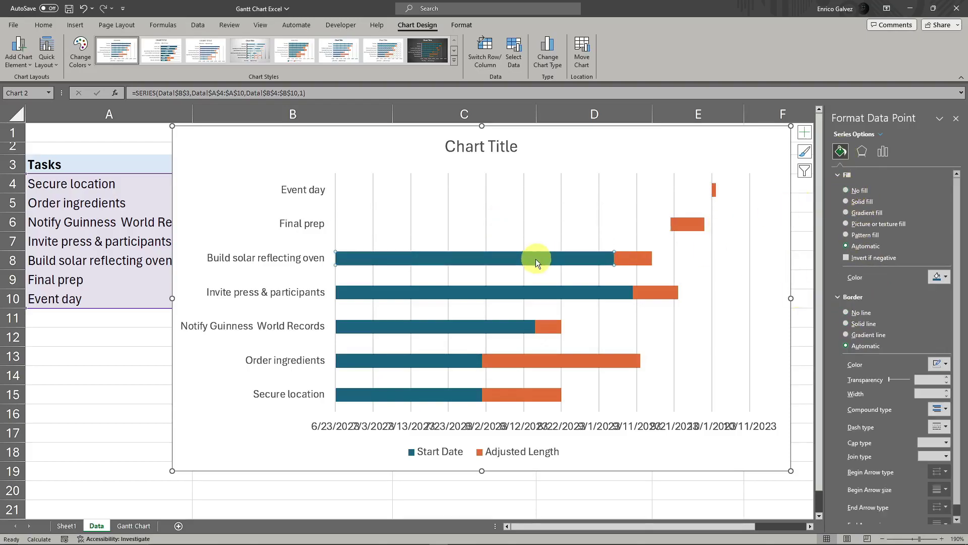
{"action": "left_click", "coordinate": [498, 290]}
{"action": "left_click", "coordinate": [480, 296]}
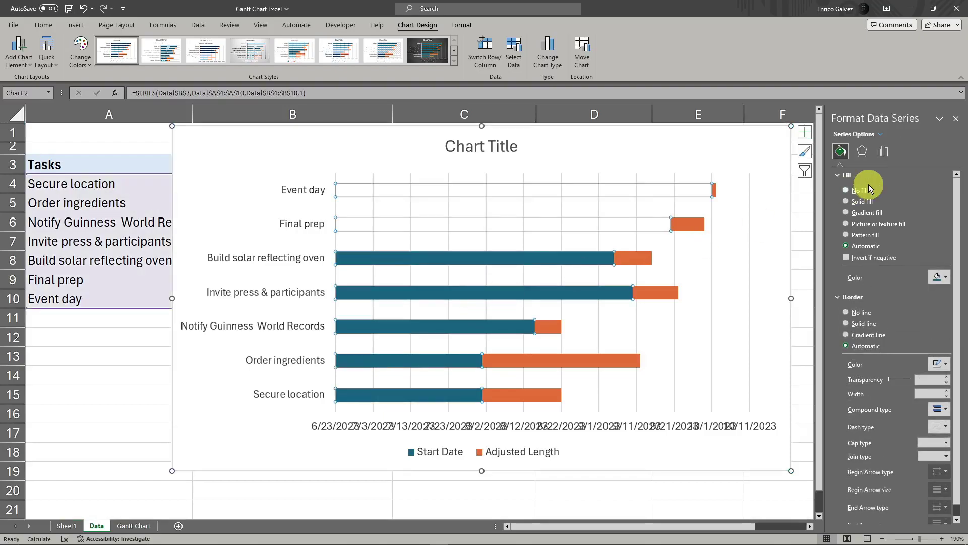
{"action": "left_click", "coordinate": [846, 190]}
{"action": "left_click", "coordinate": [846, 293]}
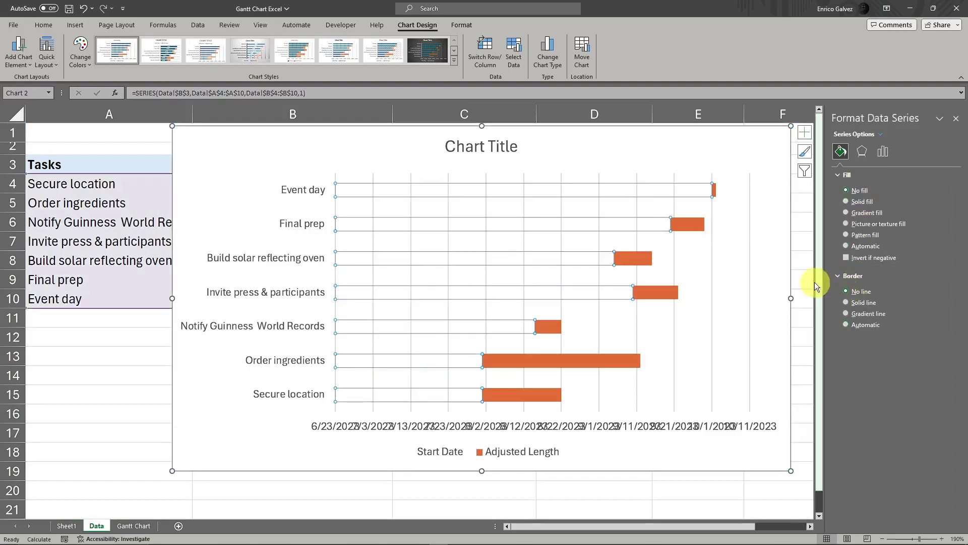
Check Categories in reverse order on the task axis, putting Secure location on top.
{"action": "left_click", "coordinate": [807, 277]}
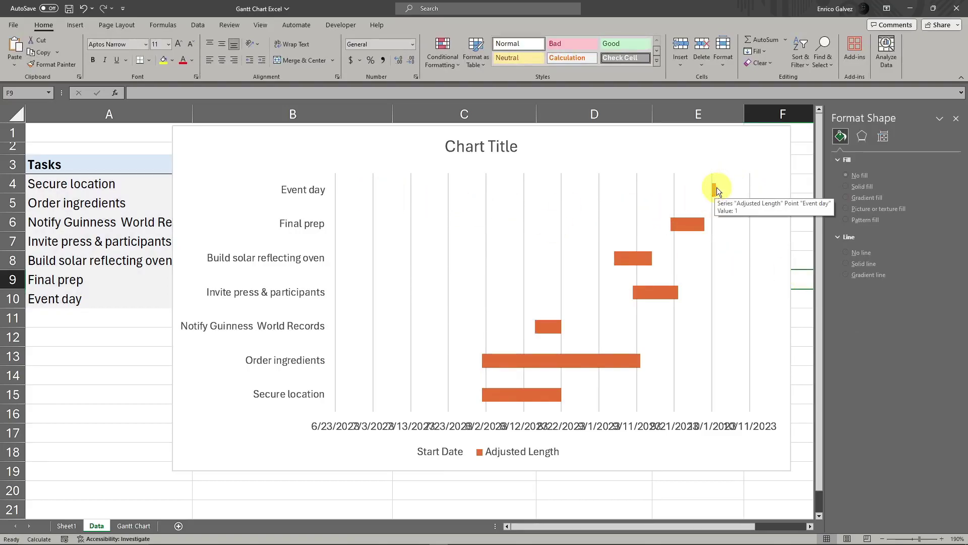
{"action": "left_click", "coordinate": [794, 170]}
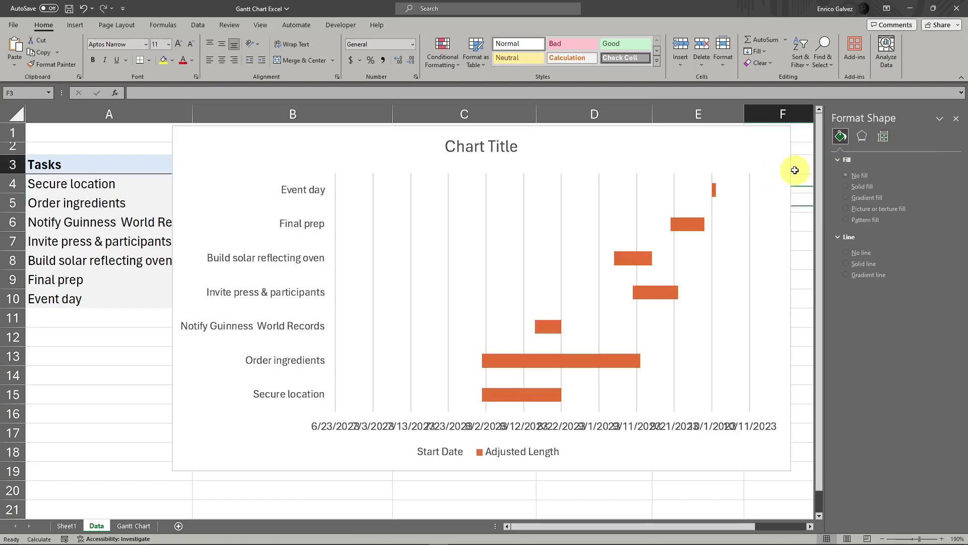
{"action": "left_click", "coordinate": [799, 196]}
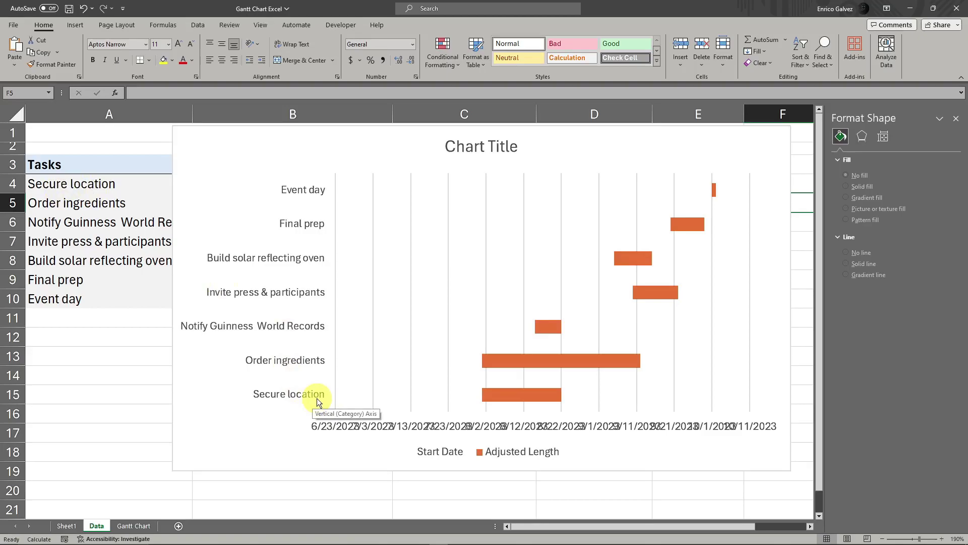
{"action": "left_click", "coordinate": [297, 257]}
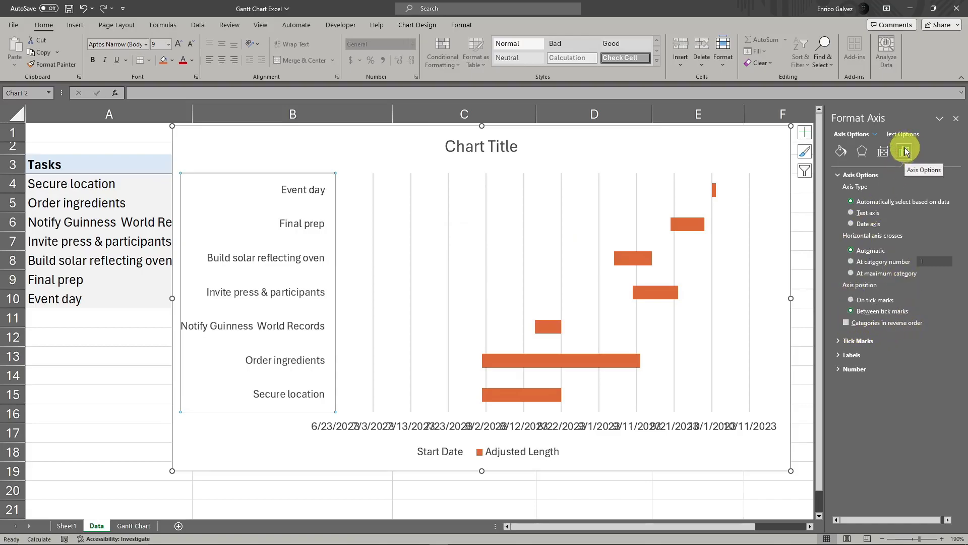
{"action": "left_click", "coordinate": [847, 323]}
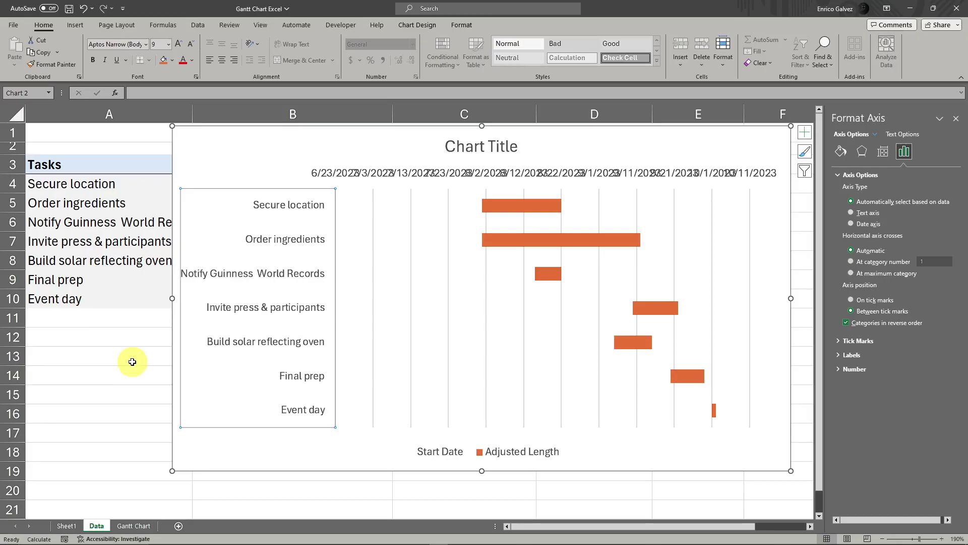
{"action": "left_click", "coordinate": [370, 174]}
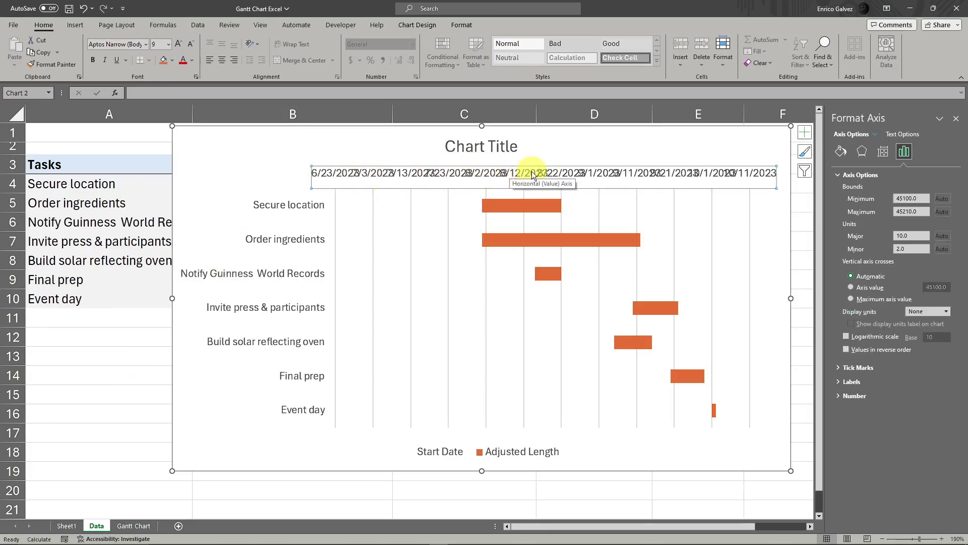
Angle the date labels counterclockwise, then shift the chart left and widen it.
{"action": "left_click", "coordinate": [257, 44]}
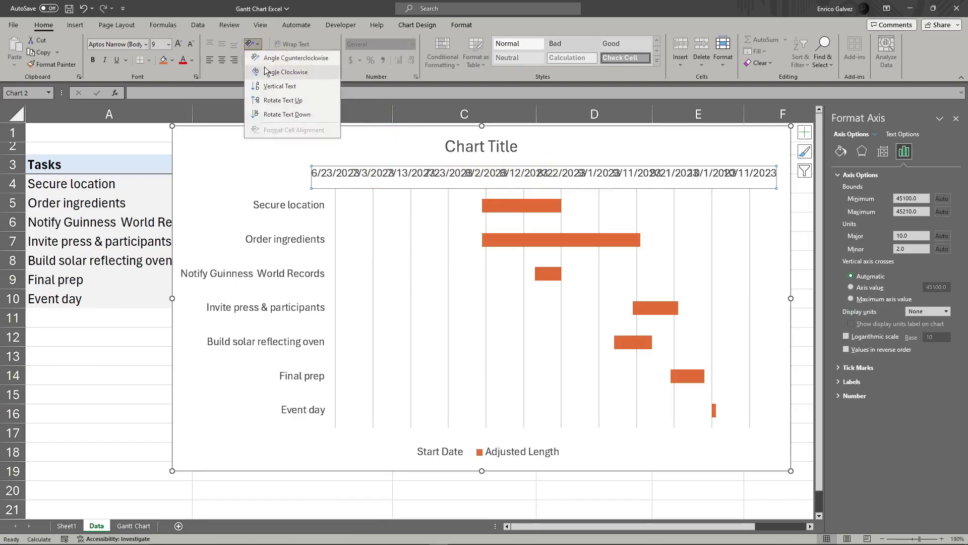
{"action": "left_click", "coordinate": [286, 59]}
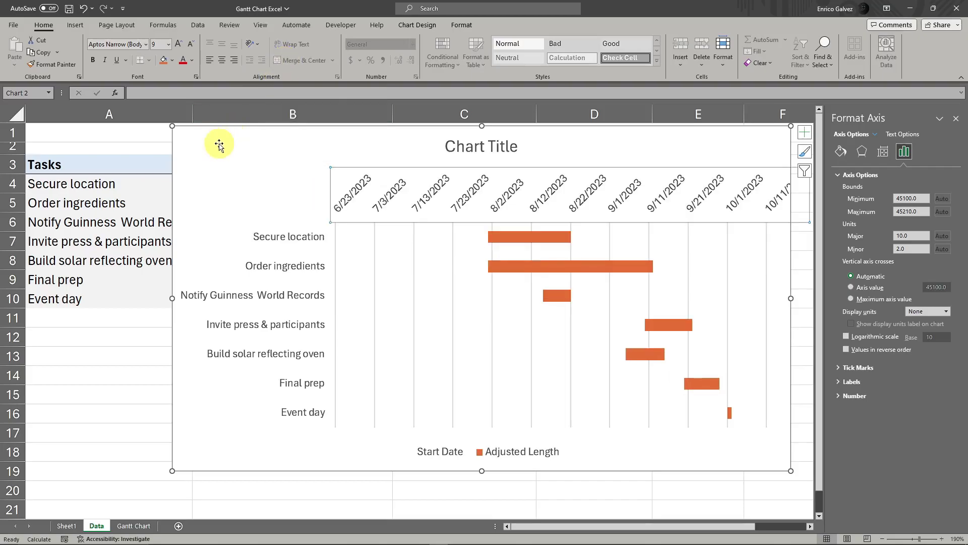
{"action": "left_click_drag", "start_coordinate": [216, 143], "coordinate": [173, 143]}
{"action": "left_click_drag", "start_coordinate": [747, 298], "coordinate": [773, 301]}
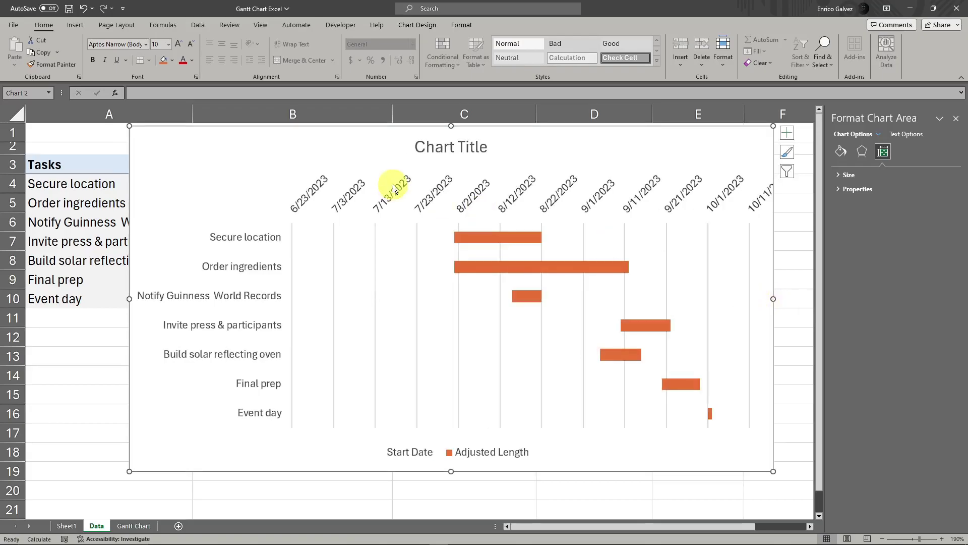
Set the date axis label font size to 8 point.
{"action": "left_click", "coordinate": [370, 186]}
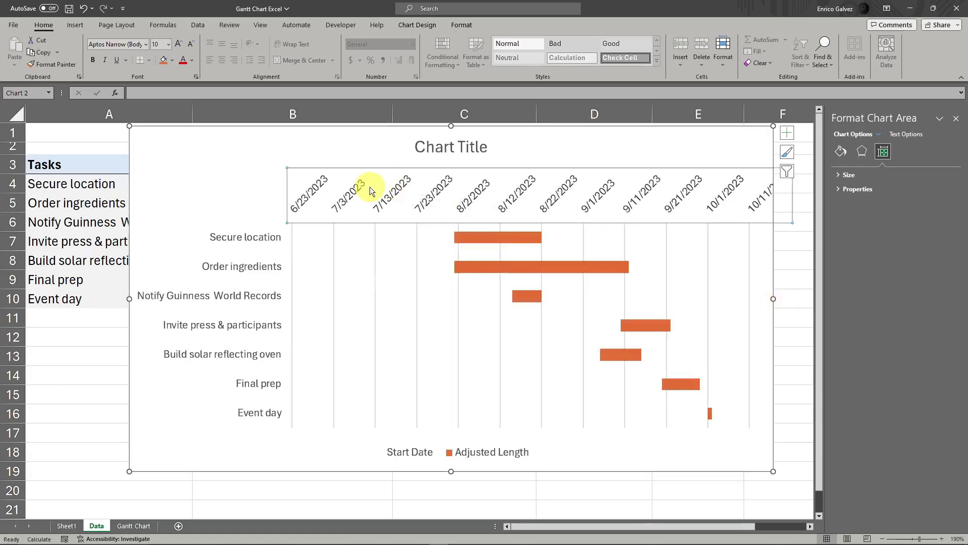
{"action": "left_click", "coordinate": [190, 44]}
{"action": "left_click", "coordinate": [189, 44]}
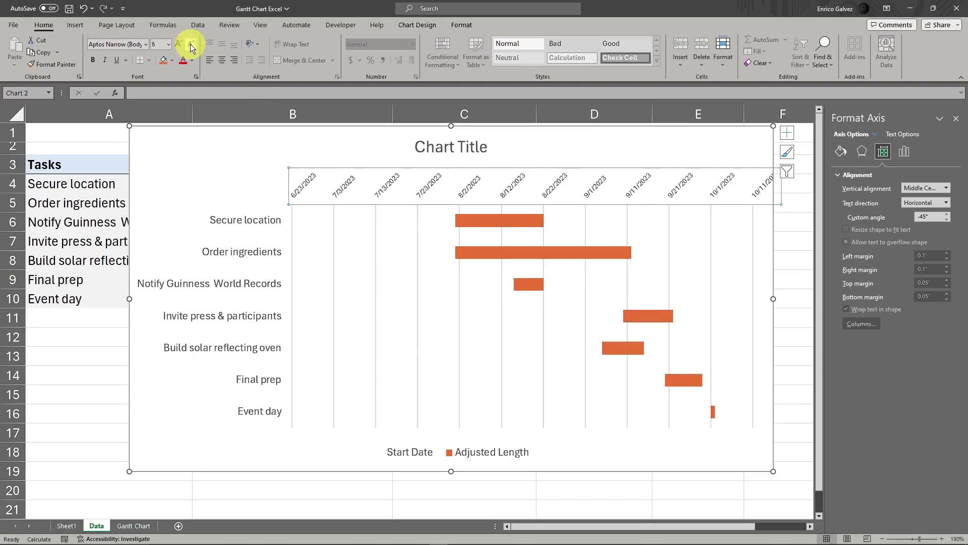
{"action": "left_click", "coordinate": [179, 45]}
{"action": "left_click", "coordinate": [179, 45]}
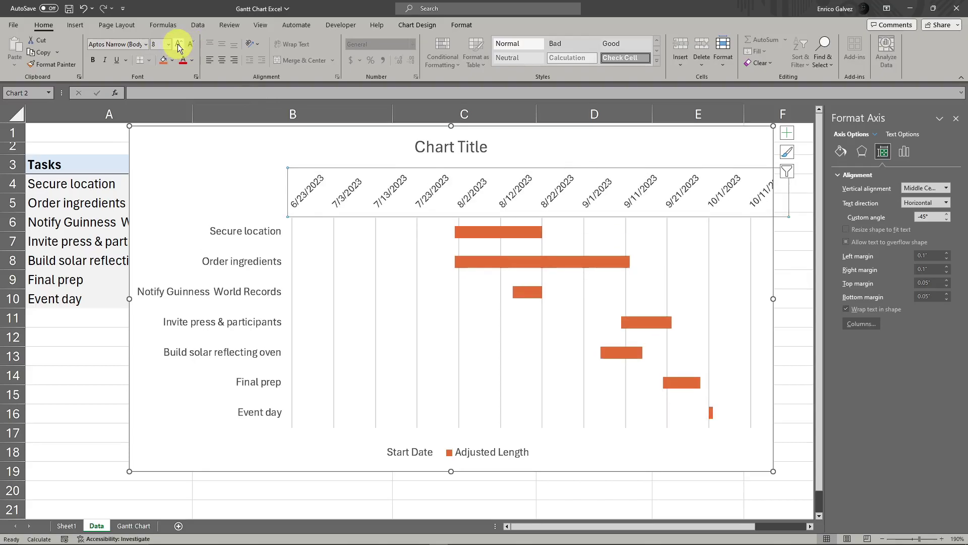
Review the hidden Start Date series' effect and fill settings.
{"action": "left_click", "coordinate": [104, 371]}
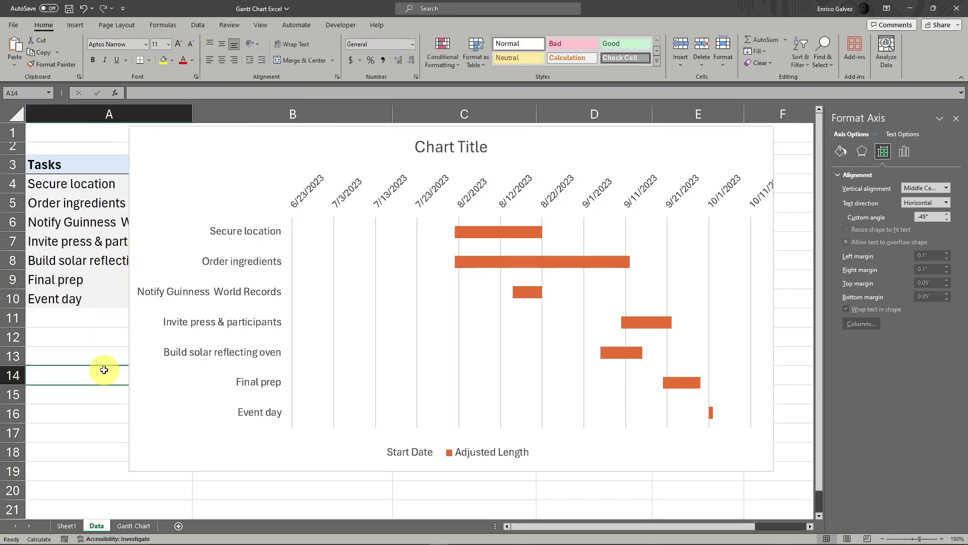
{"action": "left_click", "coordinate": [322, 230]}
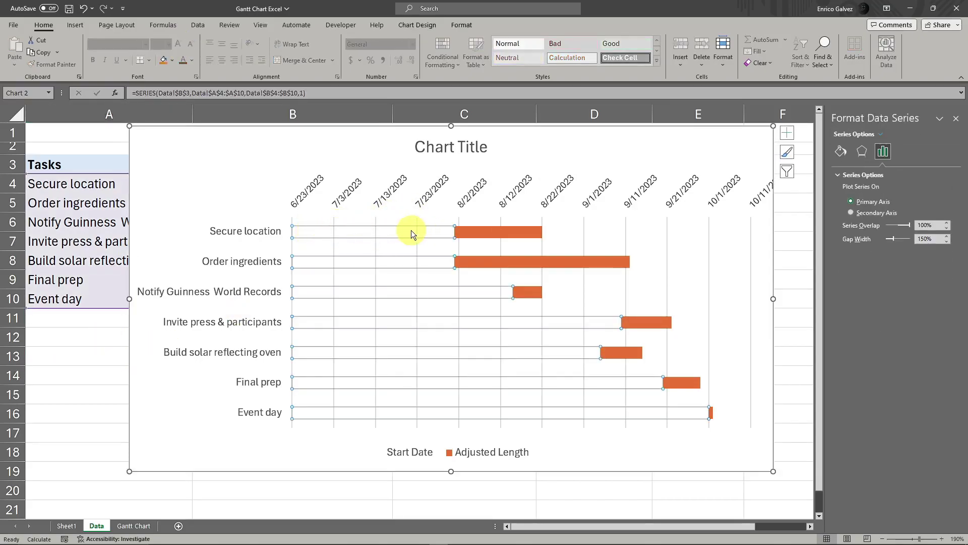
{"action": "left_click", "coordinate": [862, 150]}
{"action": "left_click", "coordinate": [842, 149]}
Set the date axis minimum bound to 45140 so the timeline starts 8/2/2023.
{"action": "left_click", "coordinate": [632, 189]}
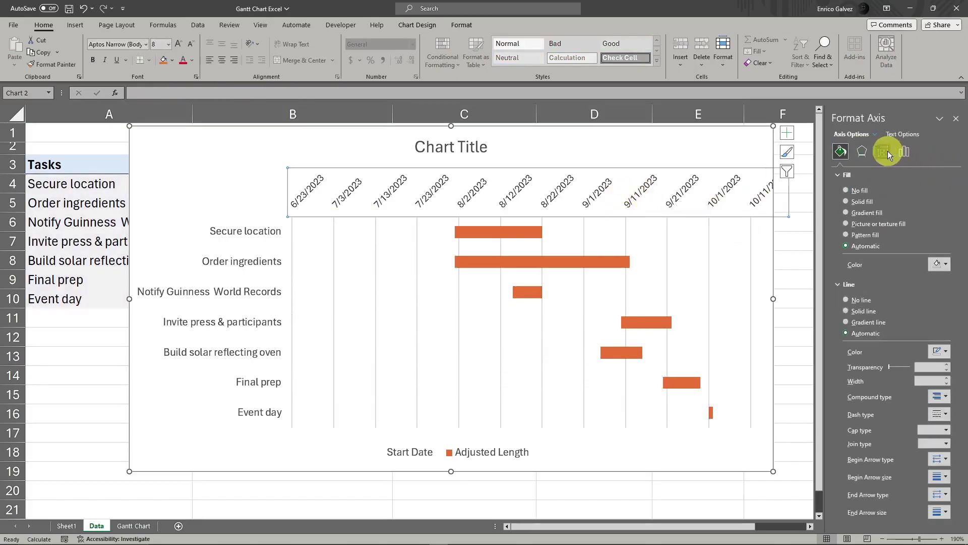
{"action": "left_click", "coordinate": [903, 151]}
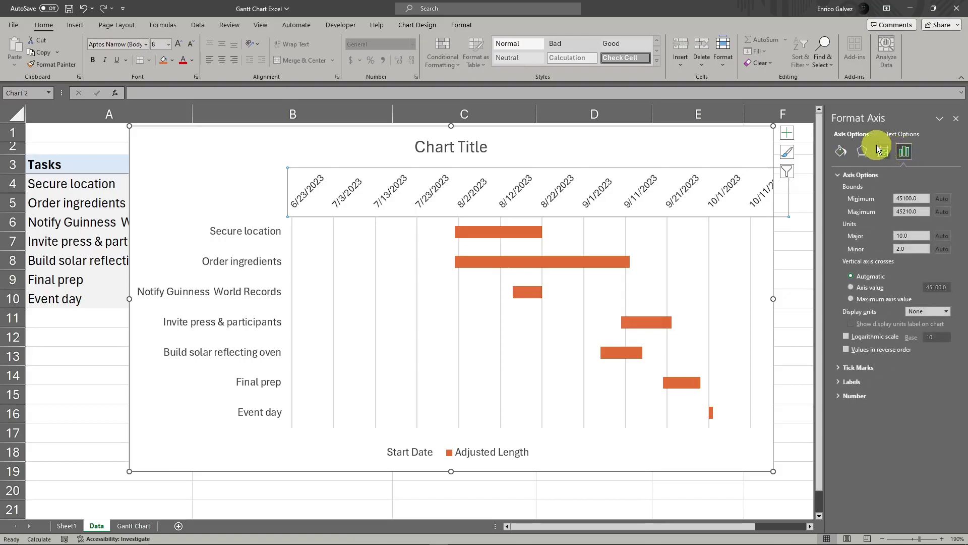
{"action": "double_click", "coordinate": [923, 199]}
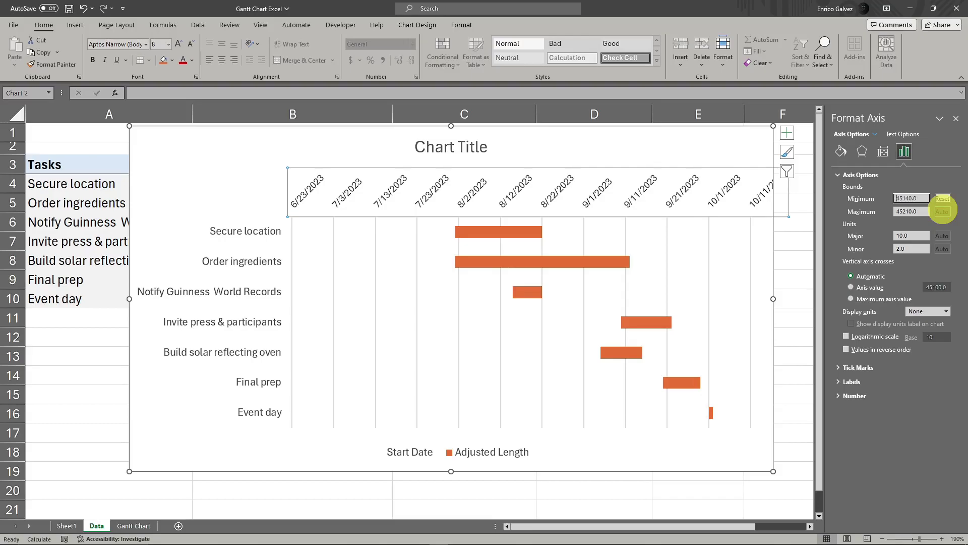
{"action": "key", "text": "Return"}
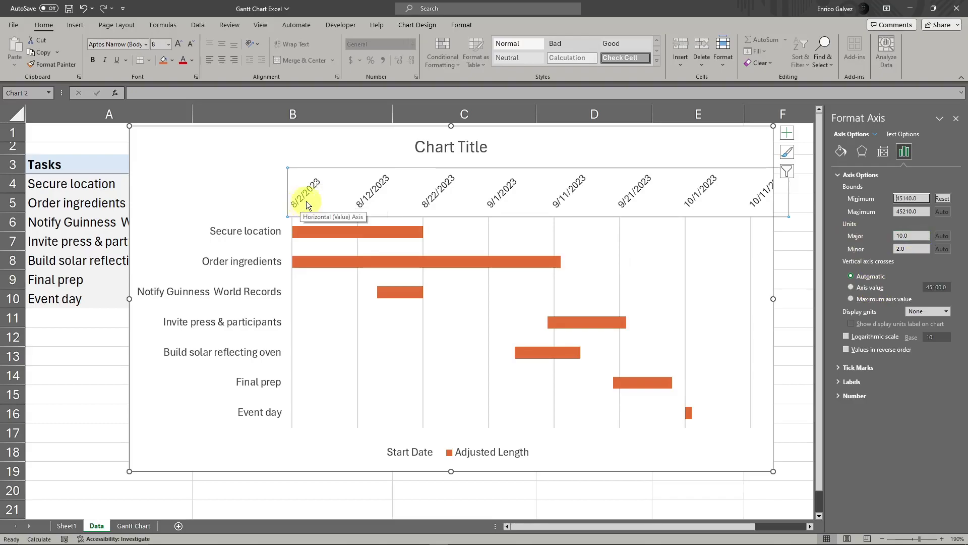
Set the date axis major unit to 7 so labels step weekly from 8/2/2023.
{"action": "double_click", "coordinate": [917, 236]}
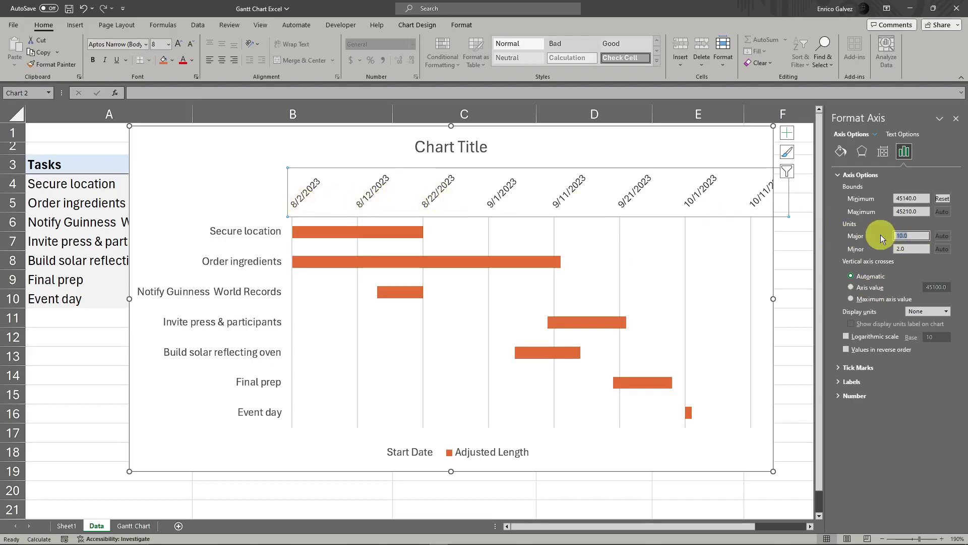
{"action": "type", "text": "7"}
{"action": "key", "text": "Return"}
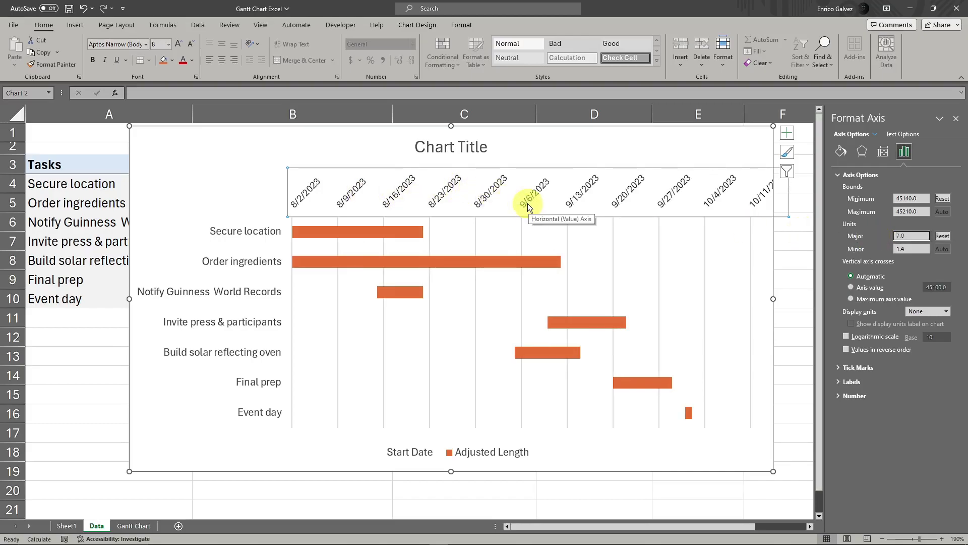
{"action": "left_click", "coordinate": [804, 255]}
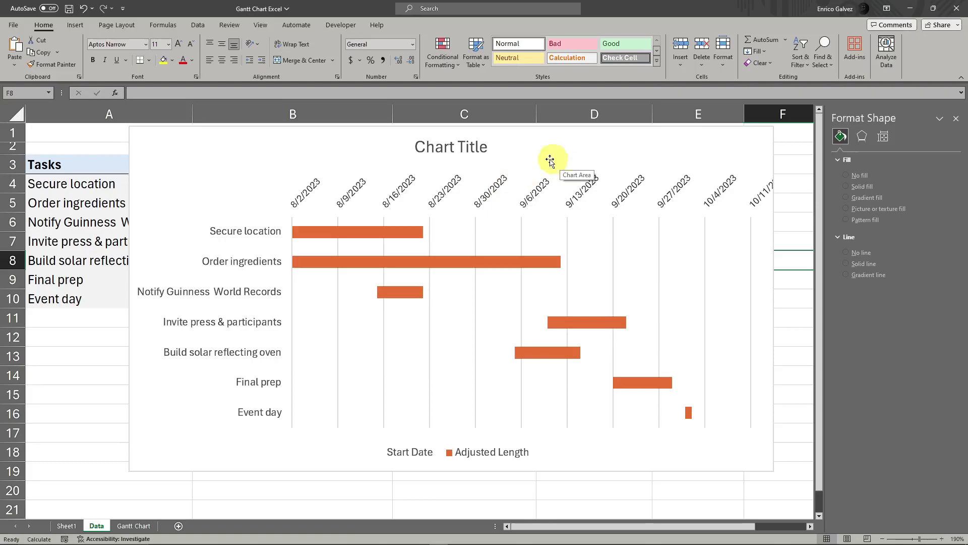
Link the chart title to cell A1 with a =A1 formula, replacing the placeholder text.
{"action": "left_click", "coordinate": [474, 146]}
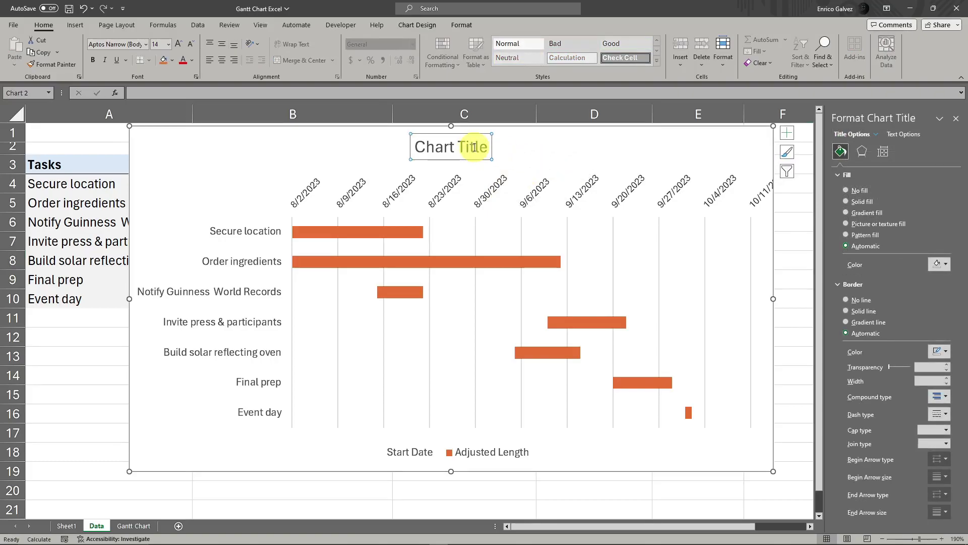
{"action": "triple_click", "coordinate": [474, 146]}
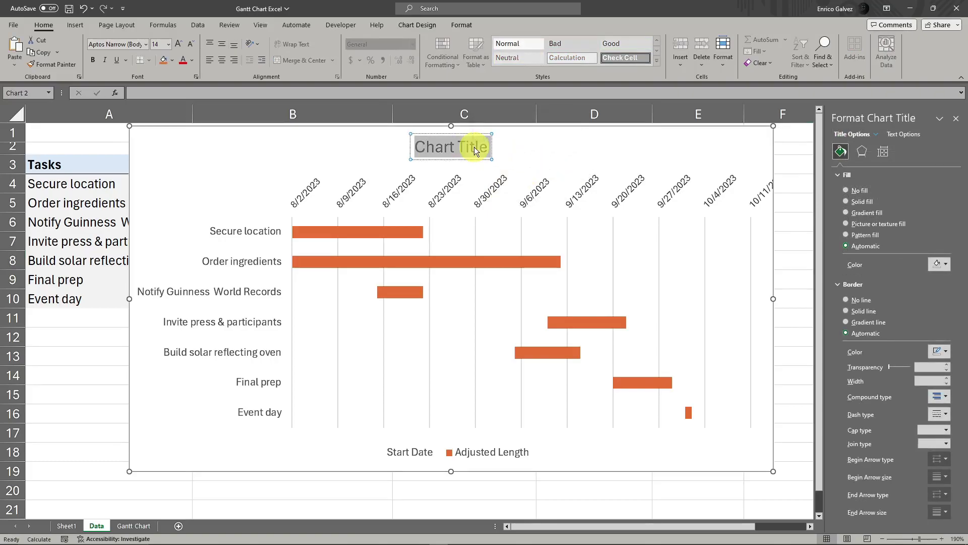
{"action": "left_click_drag", "start_coordinate": [525, 141], "coordinate": [584, 183]}
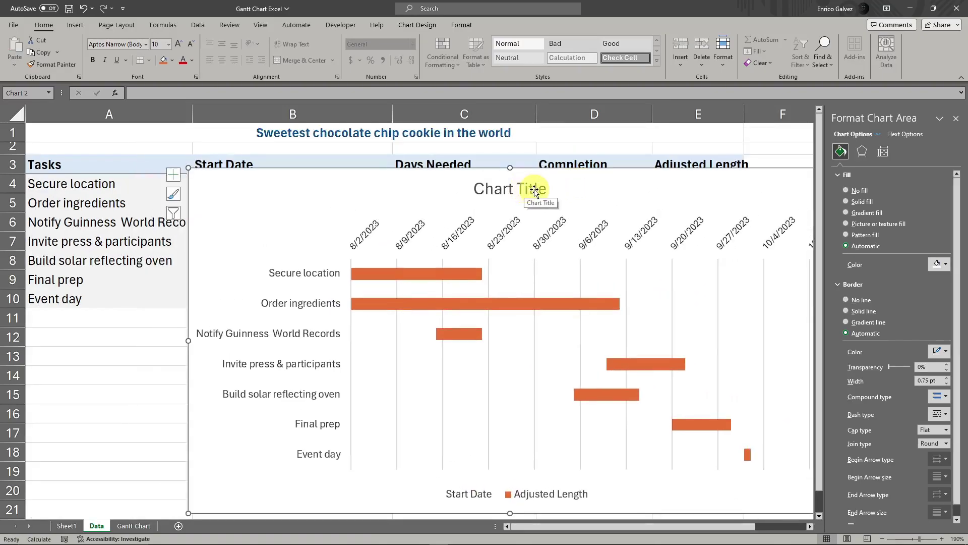
{"action": "left_click", "coordinate": [527, 189]}
{"action": "left_click_drag", "start_coordinate": [474, 189], "coordinate": [513, 189]}
{"action": "left_click", "coordinate": [480, 186]}
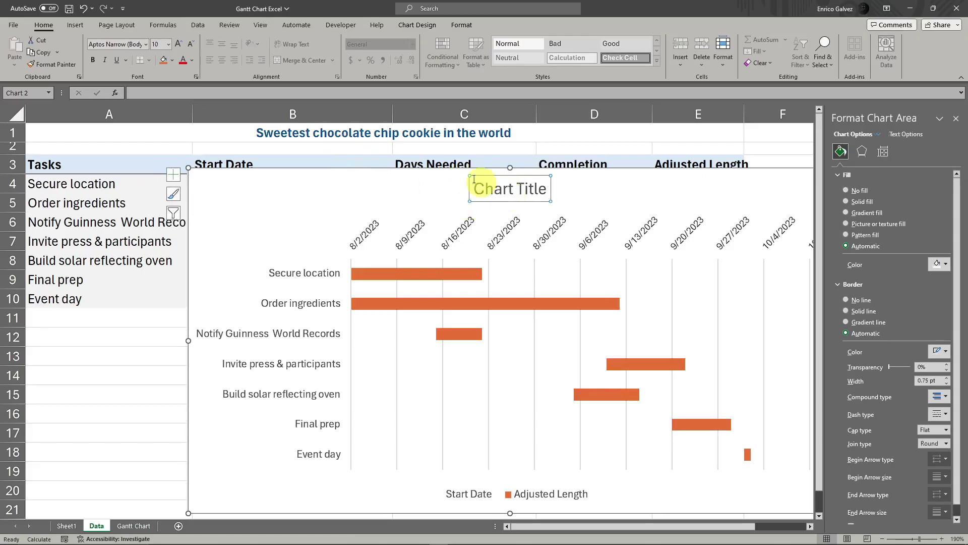
{"action": "left_click", "coordinate": [221, 94]}
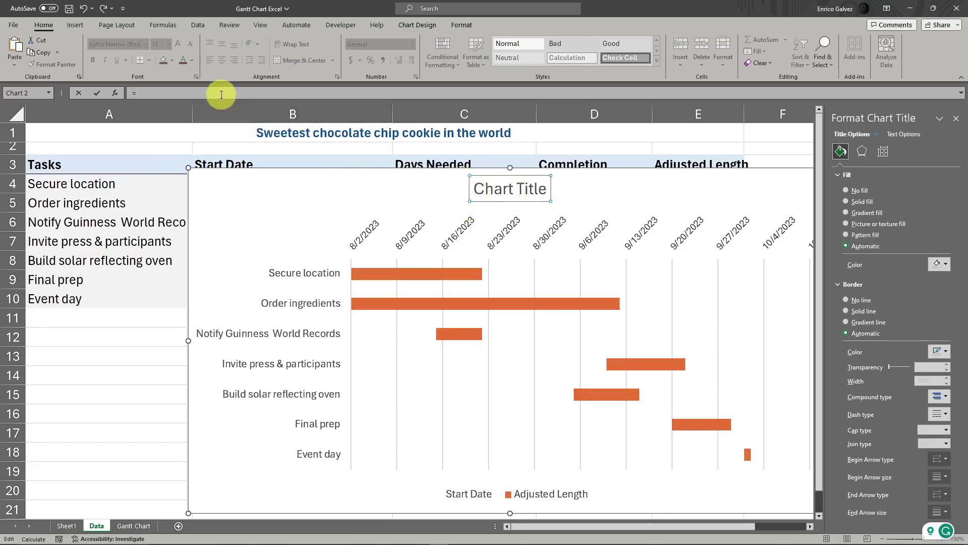
{"action": "left_click", "coordinate": [355, 132]}
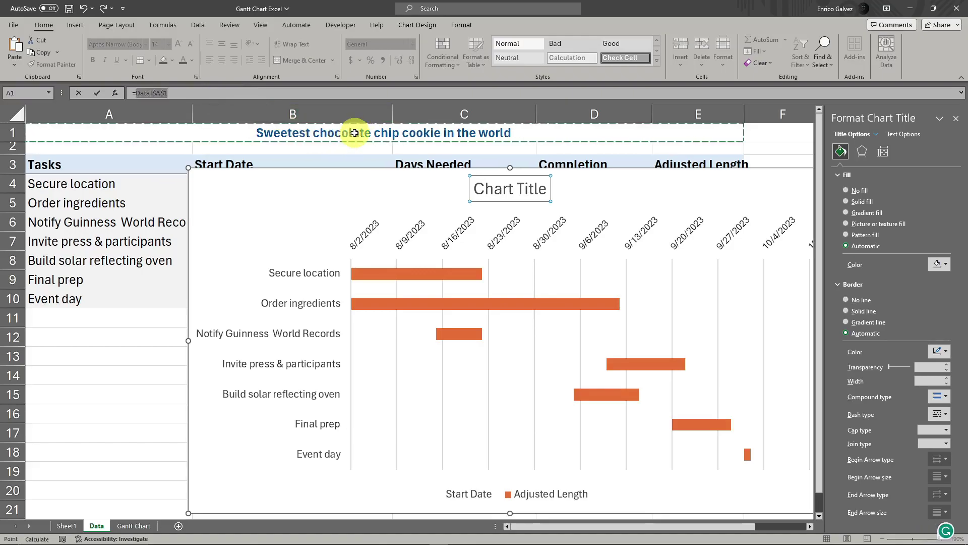
{"action": "key", "text": "Return"}
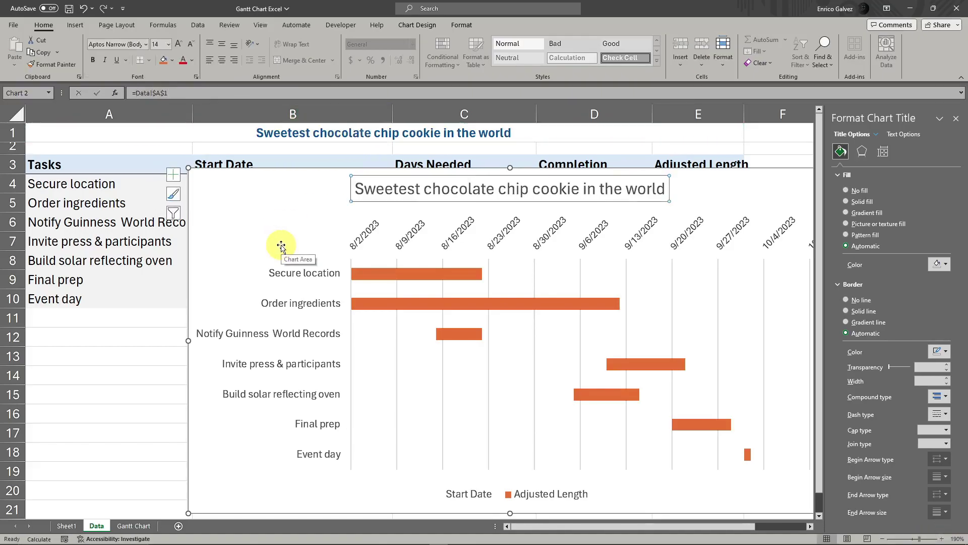
Replace 'Sweetest' with 'Chart type' in cell A1's heading text.
{"action": "left_click", "coordinate": [296, 136]}
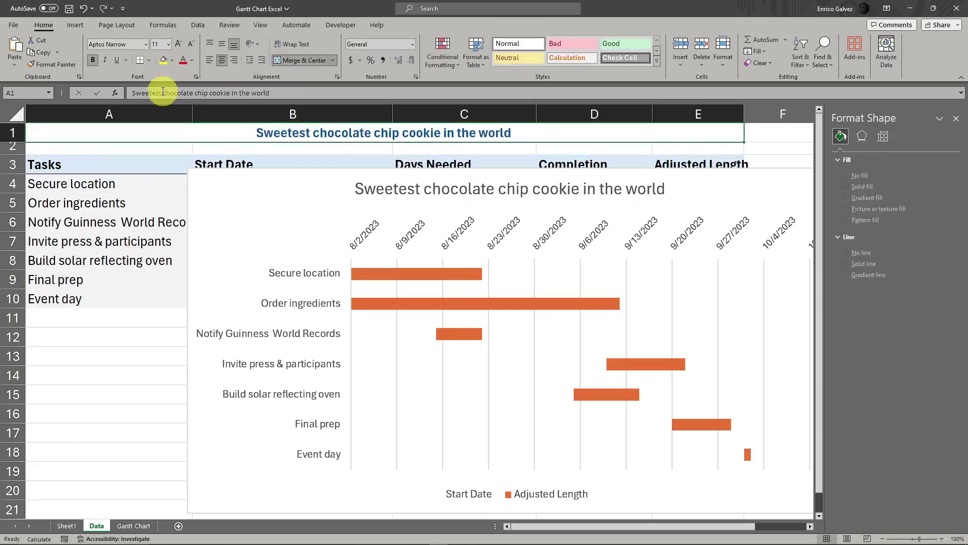
{"action": "double_click", "coordinate": [145, 93]}
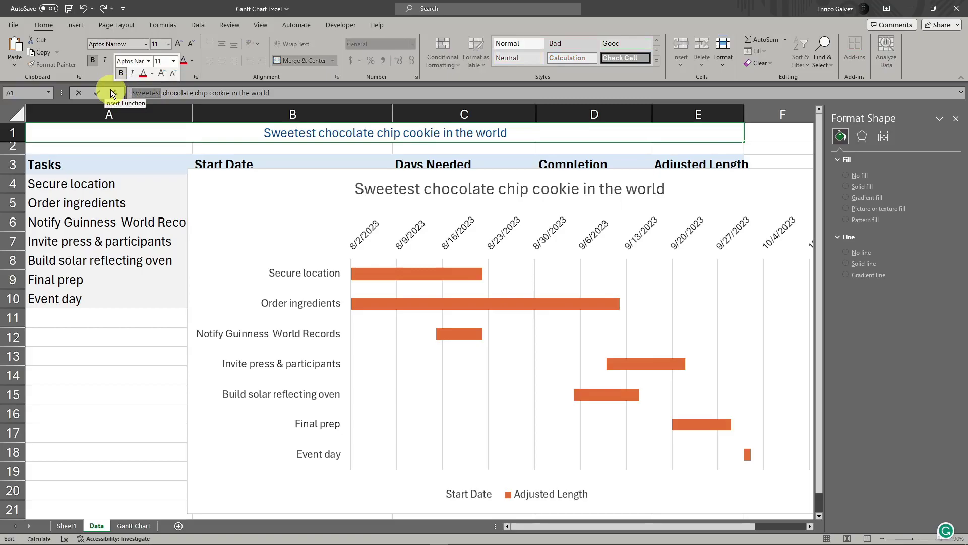
{"action": "type", "text": "Chart t"}
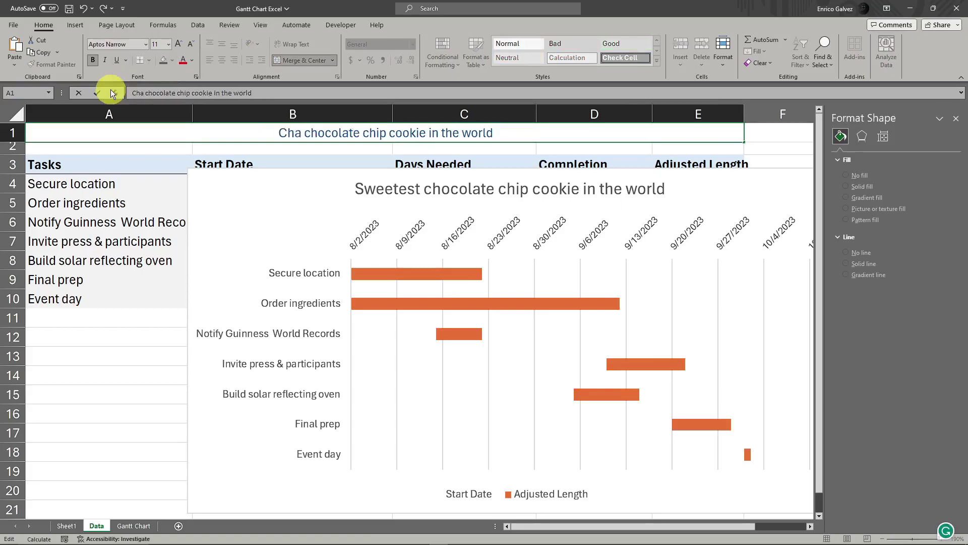
{"action": "type", "text": "ype"}
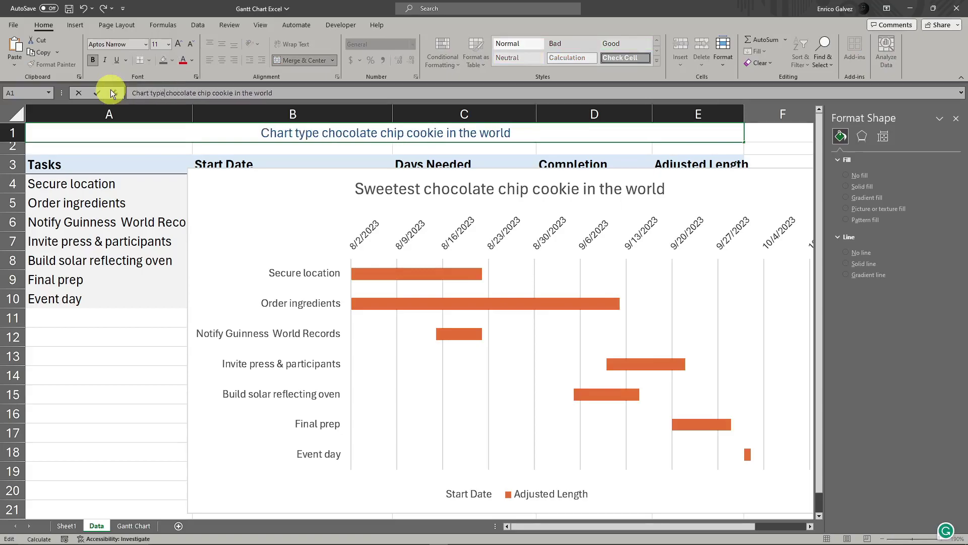
{"action": "key", "text": "Return"}
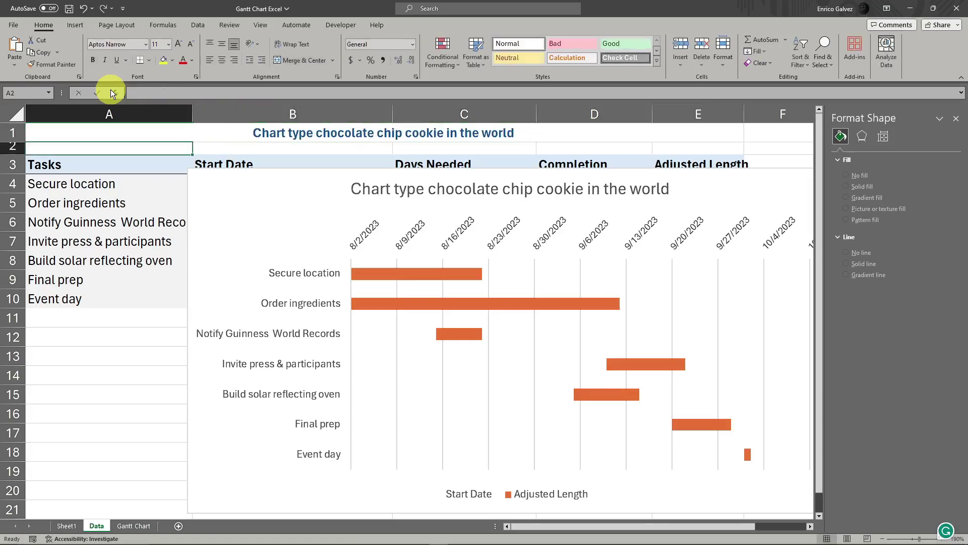
Drag the chart into place over the task table and close the Format pane.
{"action": "left_click", "coordinate": [564, 186]}
{"action": "left_click_drag", "start_coordinate": [737, 188], "coordinate": [674, 145]}
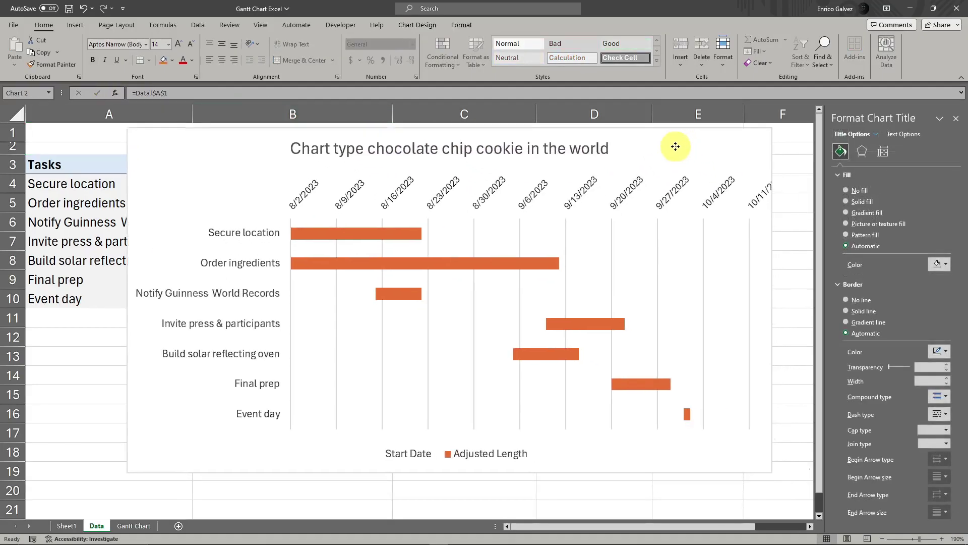
{"action": "left_click", "coordinate": [458, 455]}
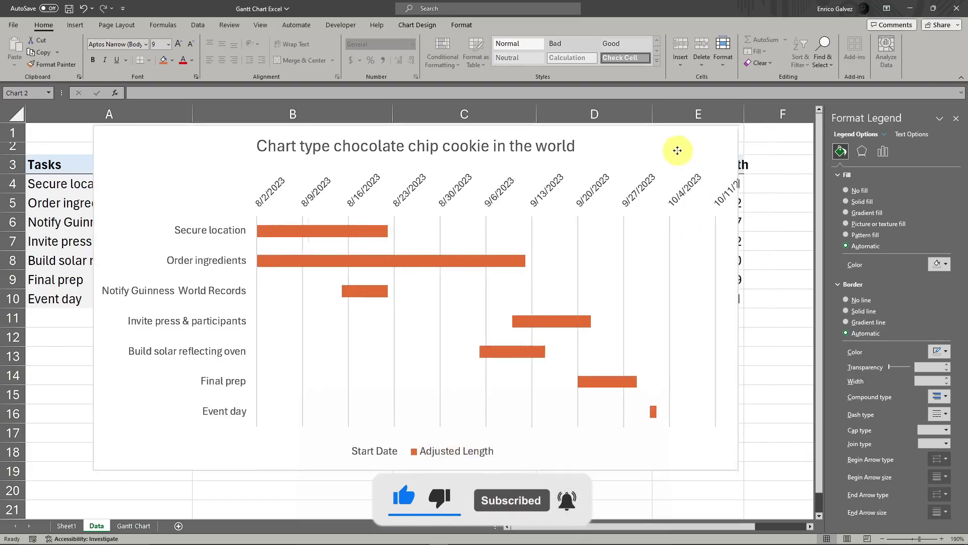
{"action": "left_click_drag", "start_coordinate": [676, 152], "coordinate": [625, 147]}
{"action": "left_click", "coordinate": [956, 118]}
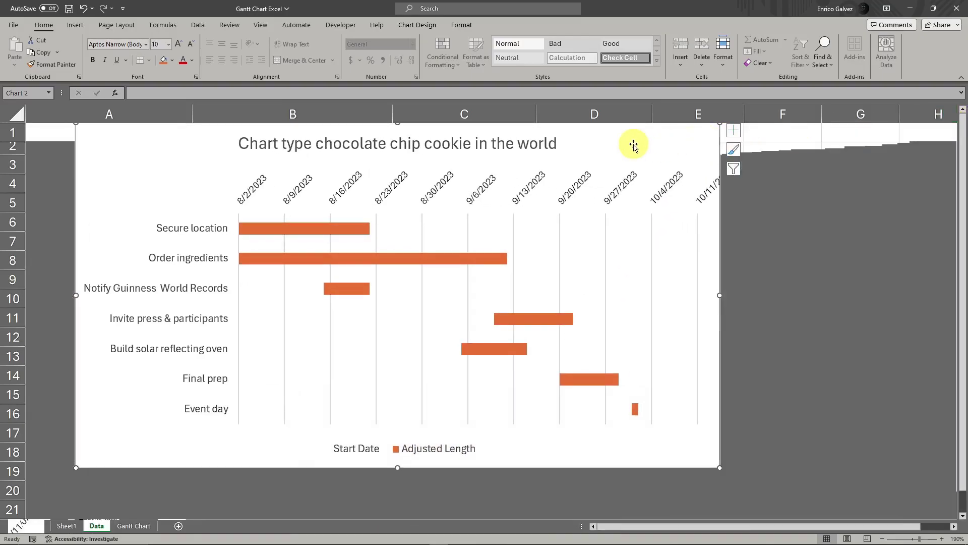
{"action": "left_click_drag", "start_coordinate": [668, 143], "coordinate": [729, 150]}
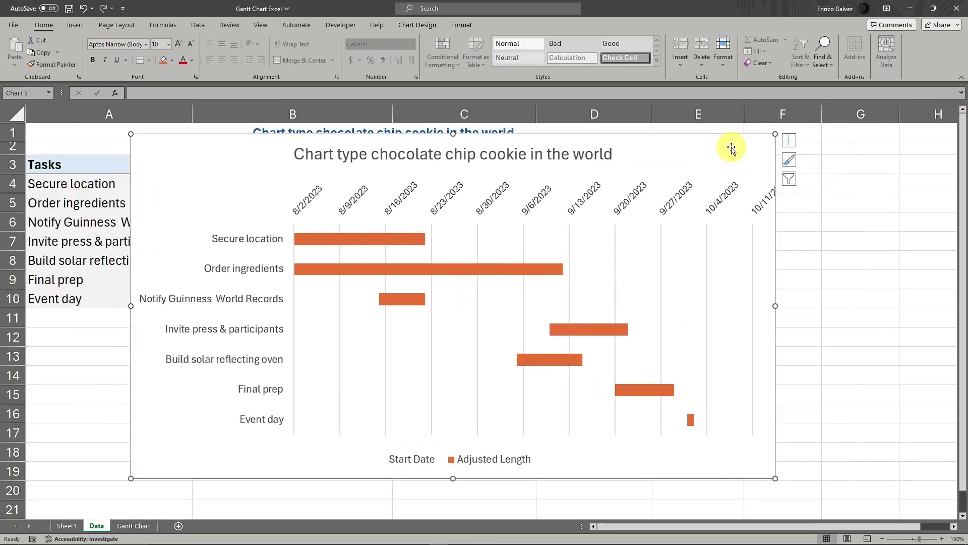